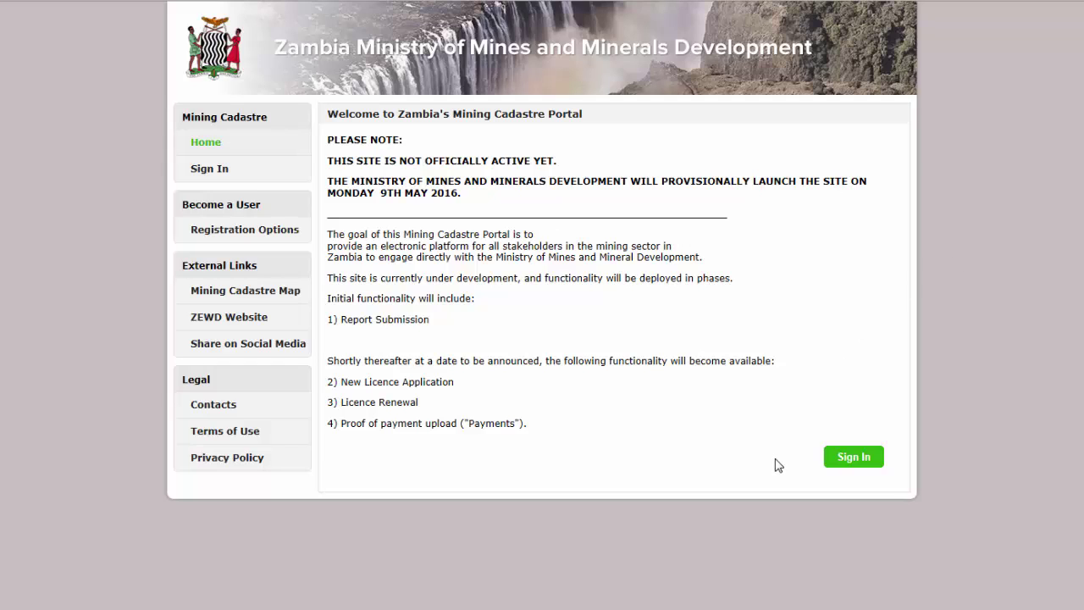
# Sign in to the portal with the account's email and password.
pyautogui.click(834, 460)
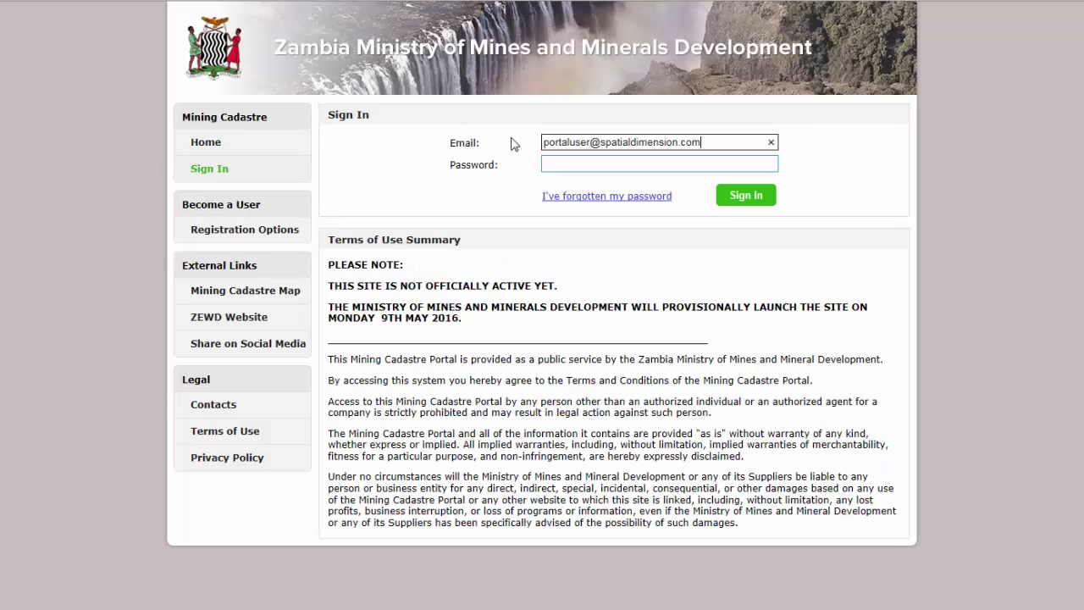
pyautogui.press('Tab')
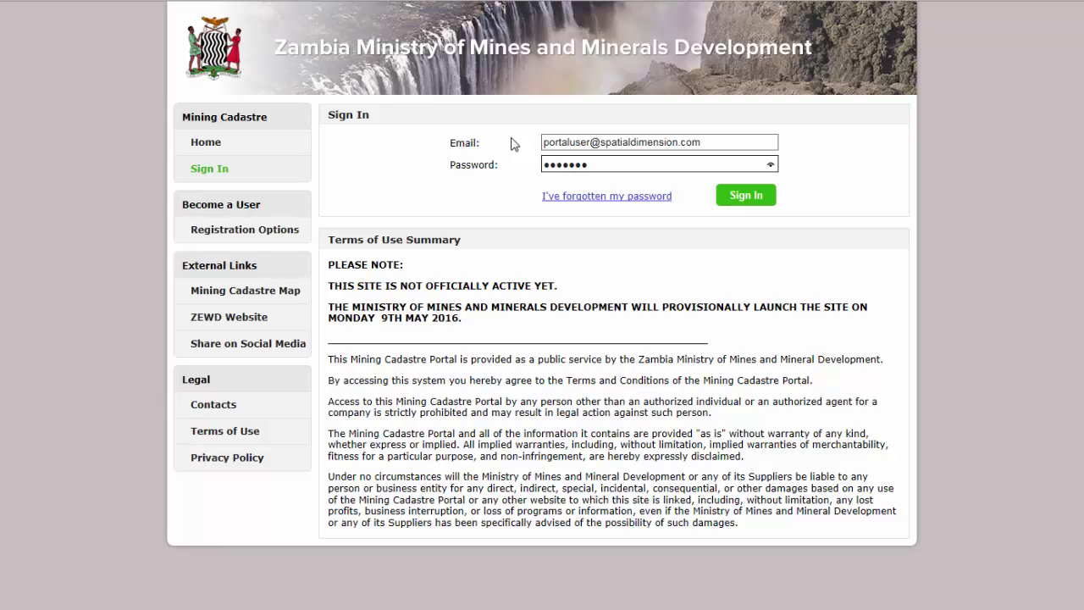
pyautogui.press('Return')
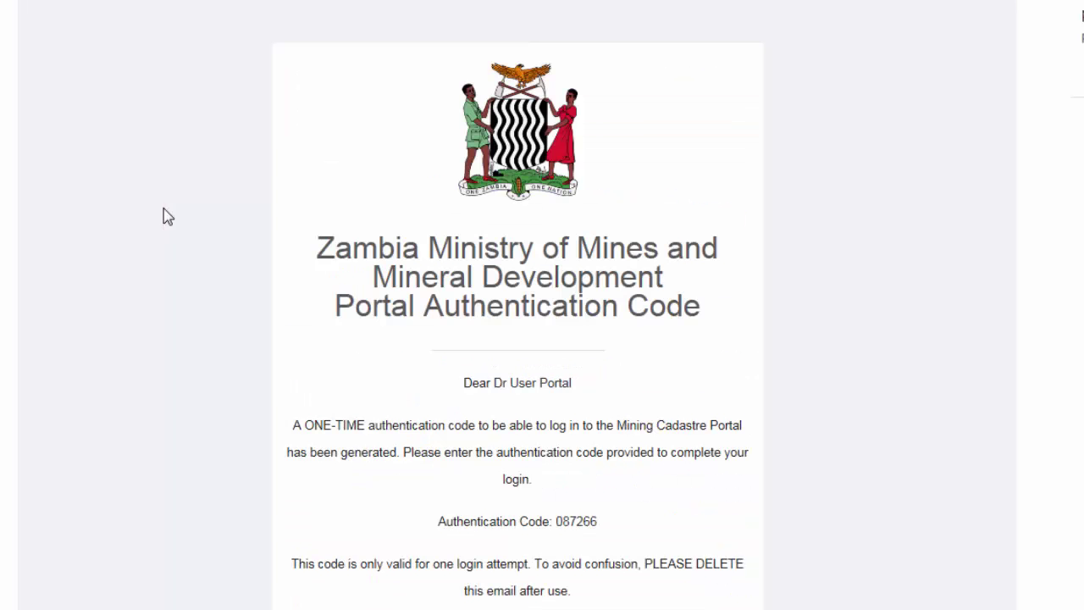
# Submit the emailed authentication code, then choose Dimension Mining as the legal entity to manage.
pyautogui.scroll(-5, 165, 216)
pyautogui.scroll(-1, 165, 216)
pyautogui.scroll(2, 166, 216)
pyautogui.moveTo(591, 334); pyautogui.dragTo(555, 335)
pyautogui.click(629, 338)
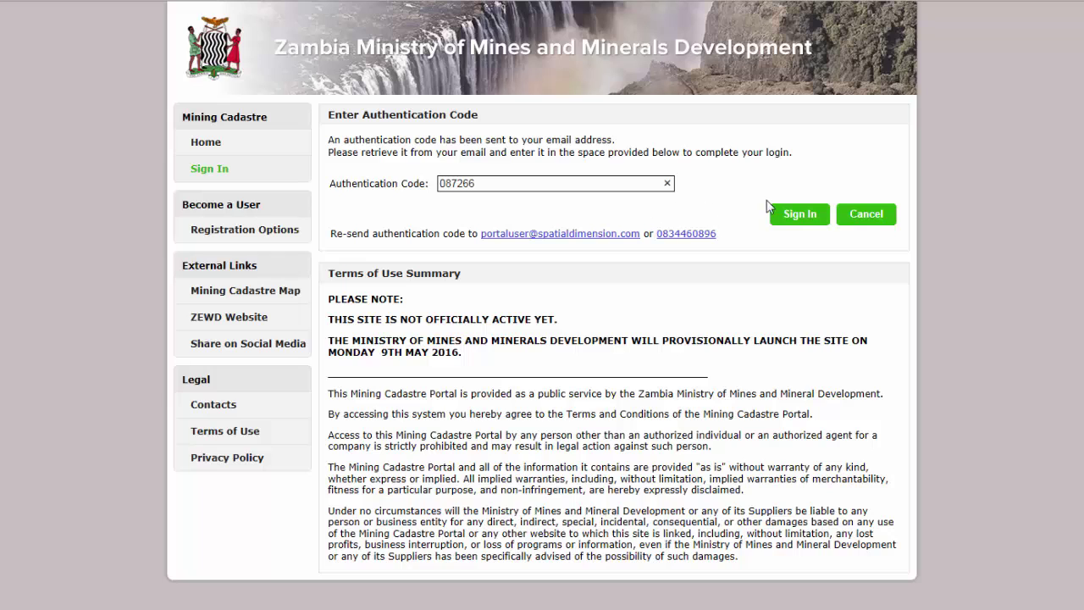
pyautogui.click(804, 213)
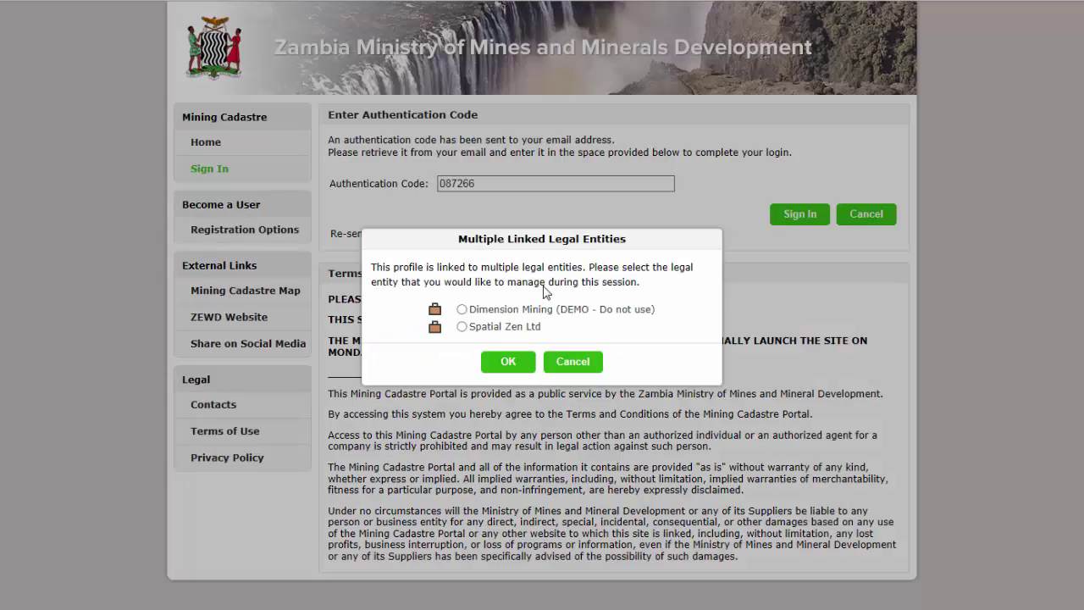
pyautogui.click(512, 310)
pyautogui.click(508, 362)
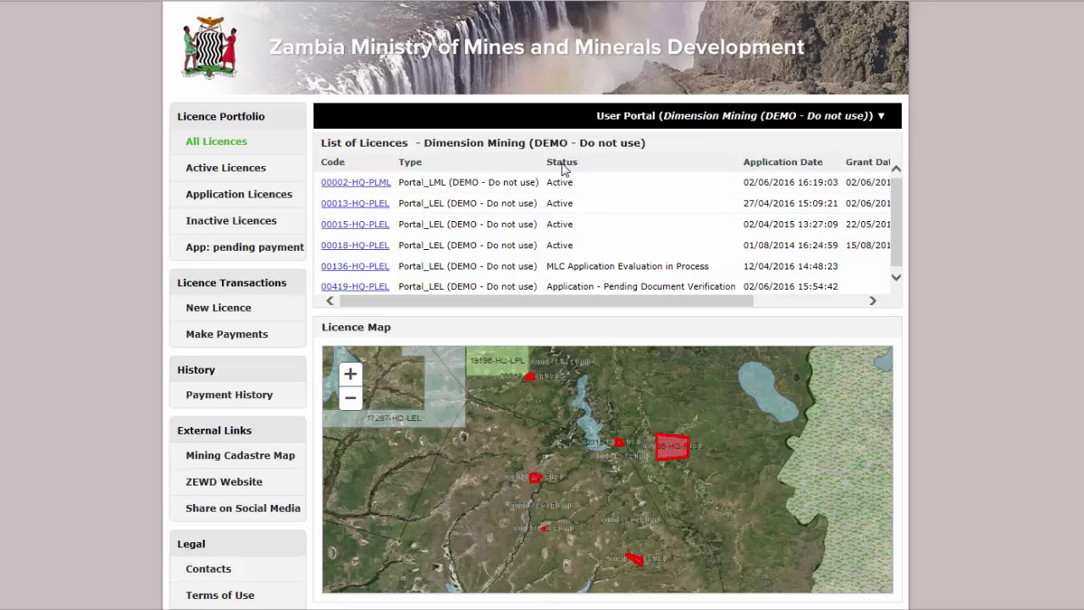
pyautogui.click(466, 246)
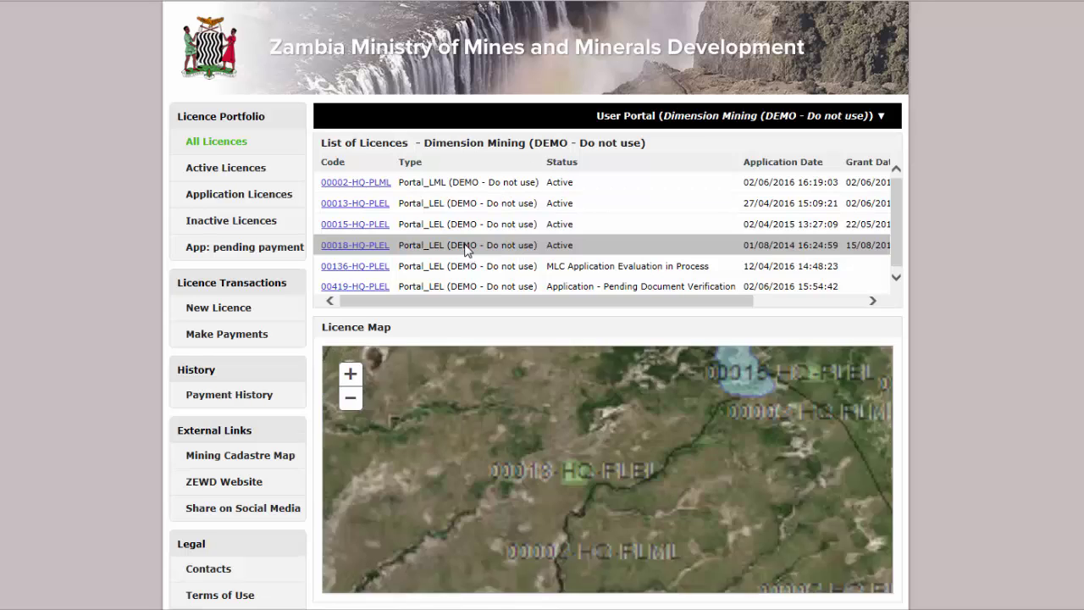
pyautogui.click(466, 189)
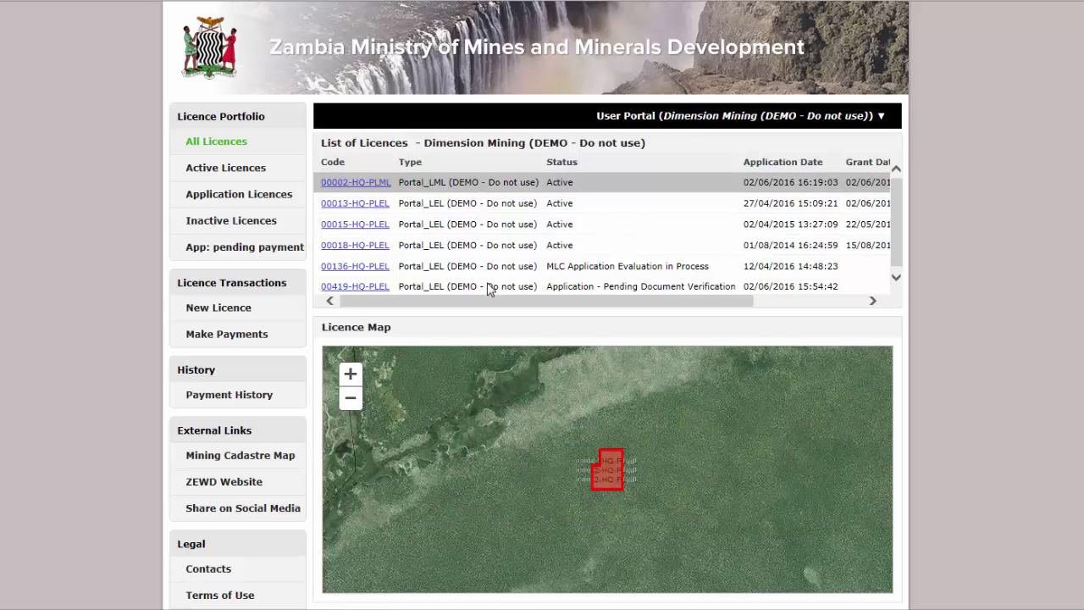
pyautogui.click(489, 288)
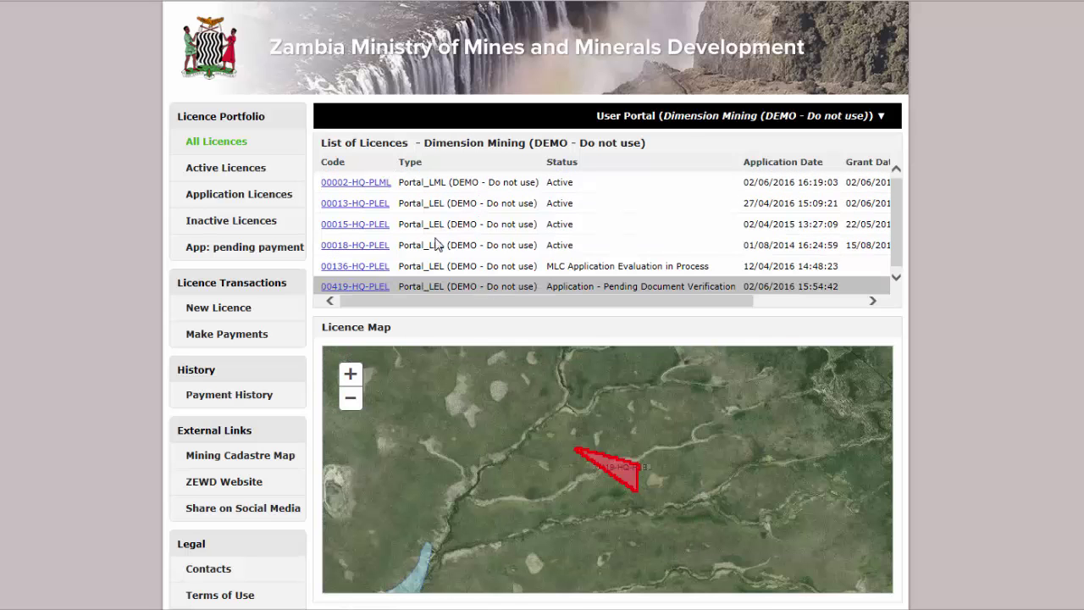
pyautogui.click(384, 225)
pyautogui.click(633, 195)
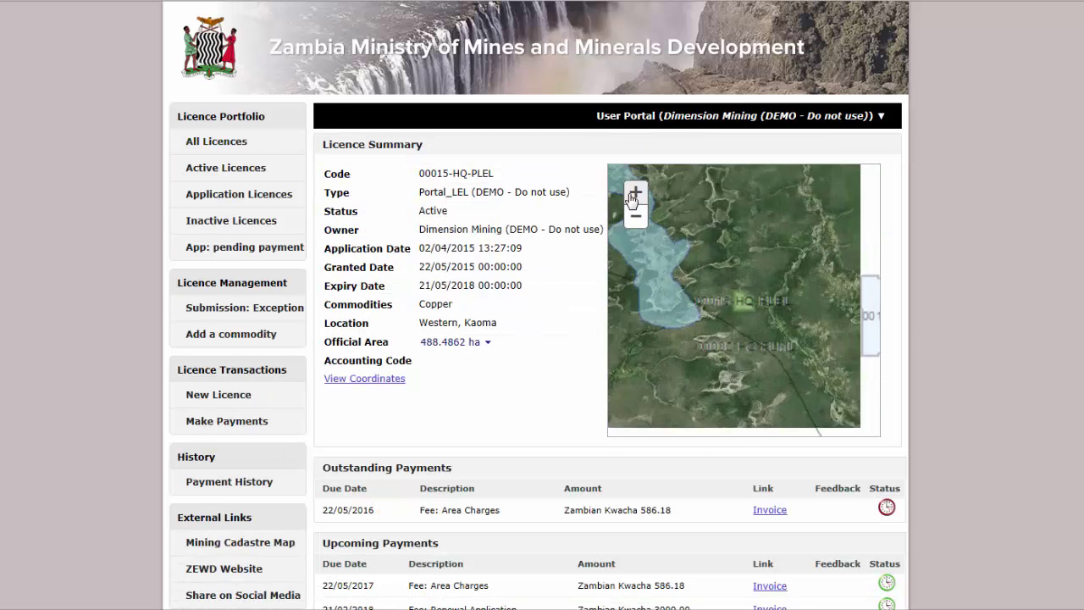
pyautogui.click(633, 193)
pyautogui.moveTo(773, 275); pyautogui.dragTo(753, 399)
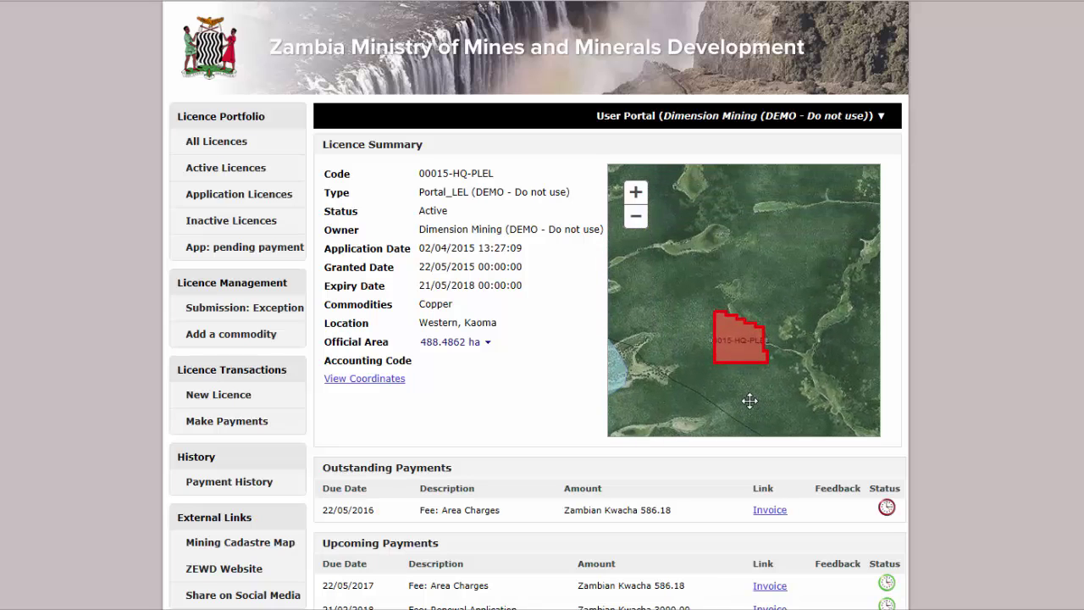
pyautogui.click(370, 383)
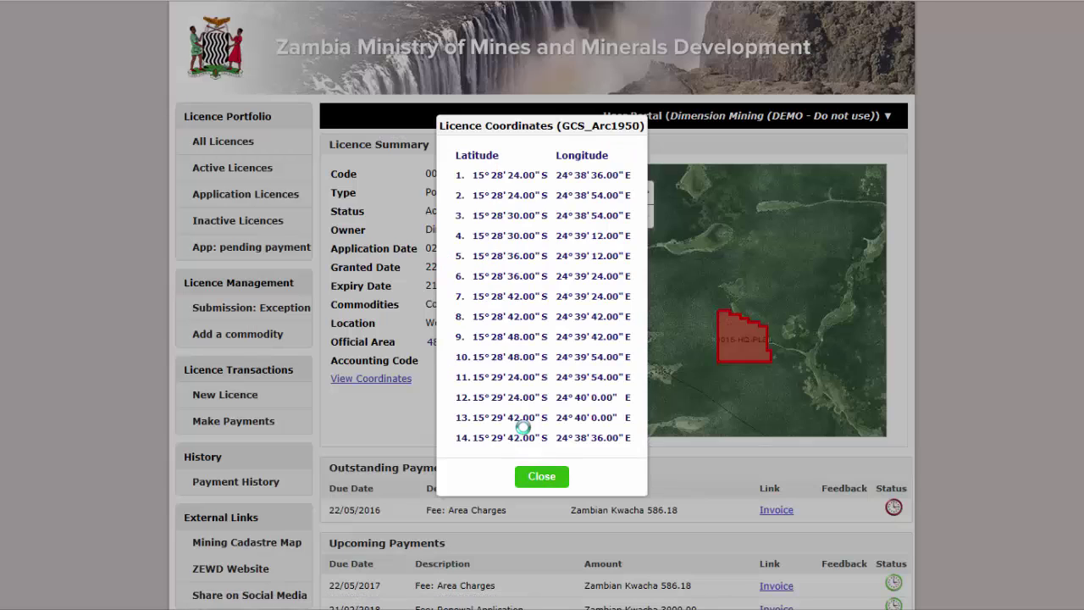
pyautogui.press('Escape')
pyautogui.scroll(-7, 610, 339)
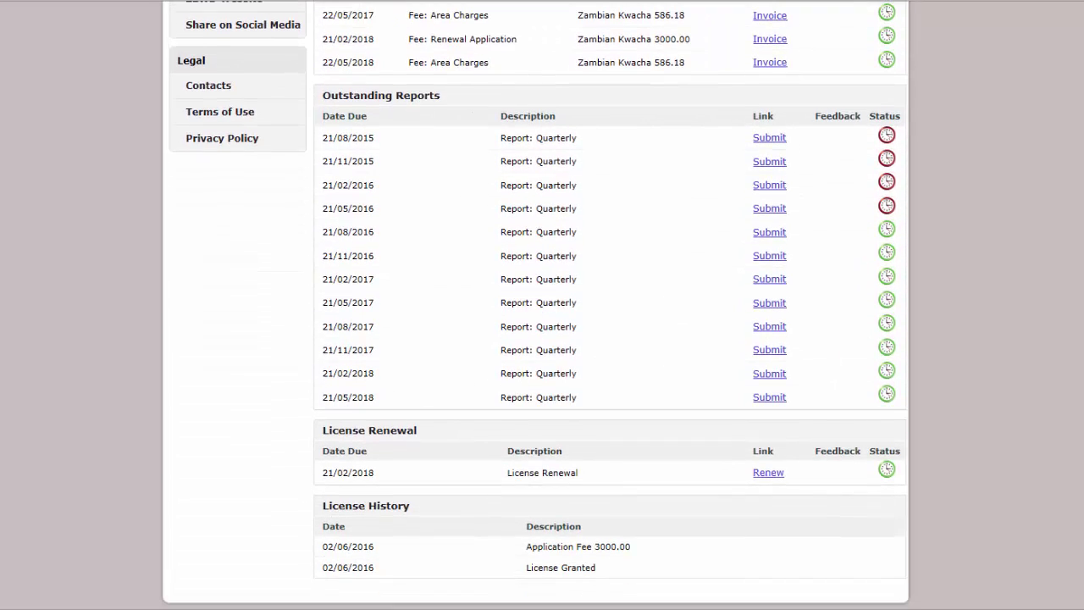
pyautogui.scroll(7, 1058, 270)
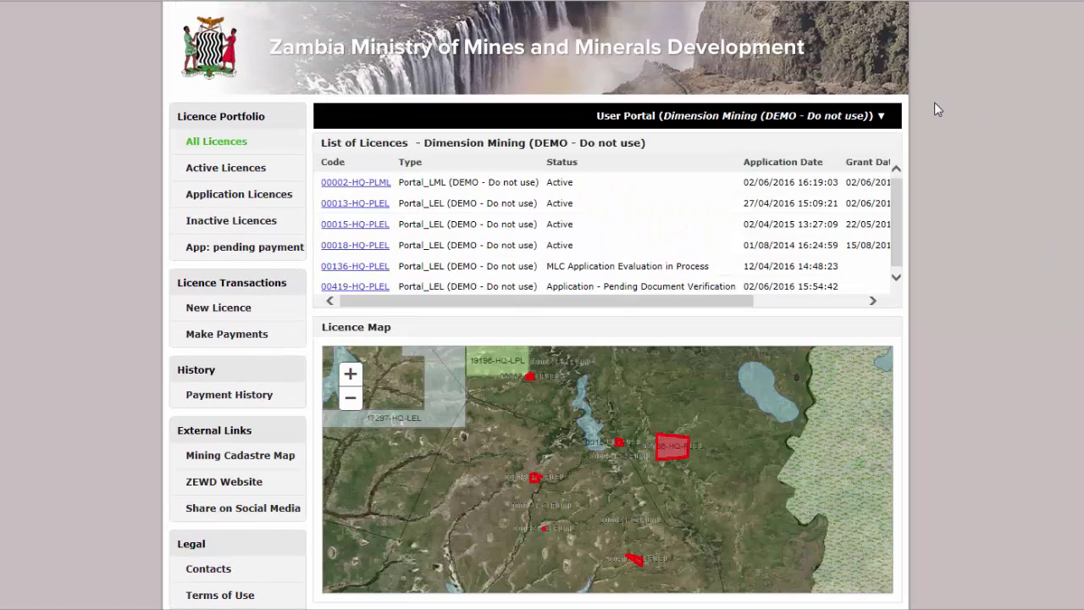
# Change the login password in Edit My Details, confirming the new password, and save.
pyautogui.click(864, 117)
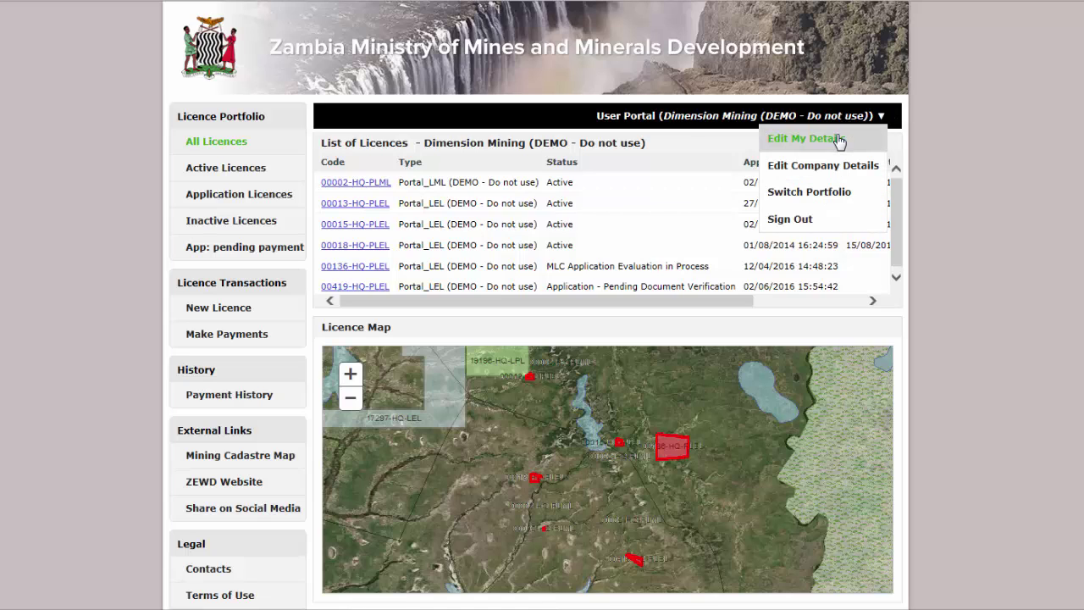
pyautogui.click(837, 140)
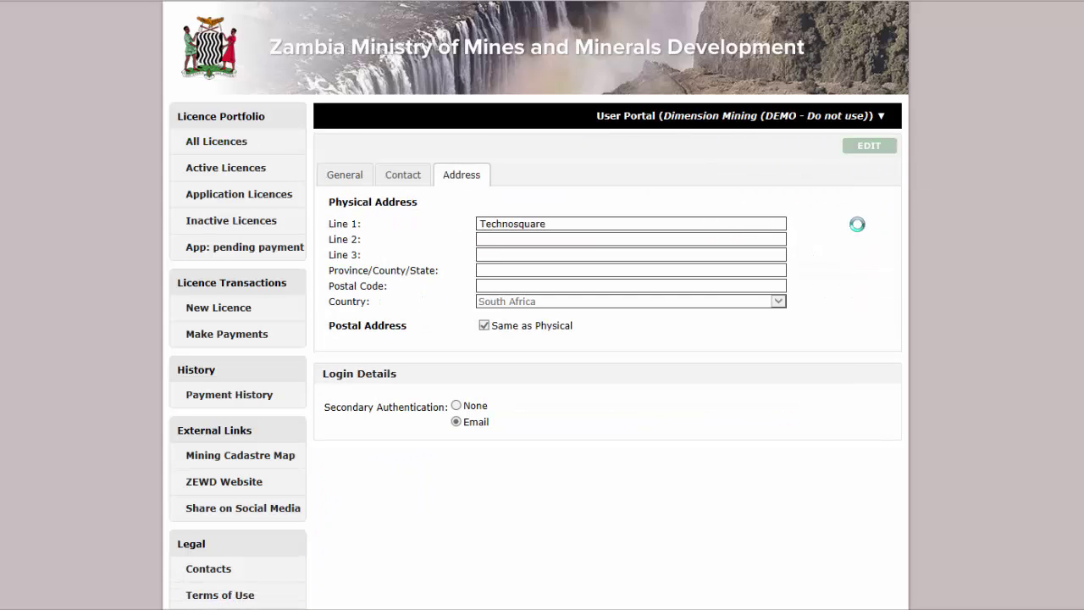
pyautogui.click(478, 406)
pyautogui.click(496, 428)
pyautogui.write('•••••')
pyautogui.press('Tab')
pyautogui.write('••••••')
pyautogui.click(811, 148)
# Review the company's contact details and physical address in Edit Company Details.
pyautogui.click(881, 115)
pyautogui.click(840, 166)
pyautogui.click(410, 179)
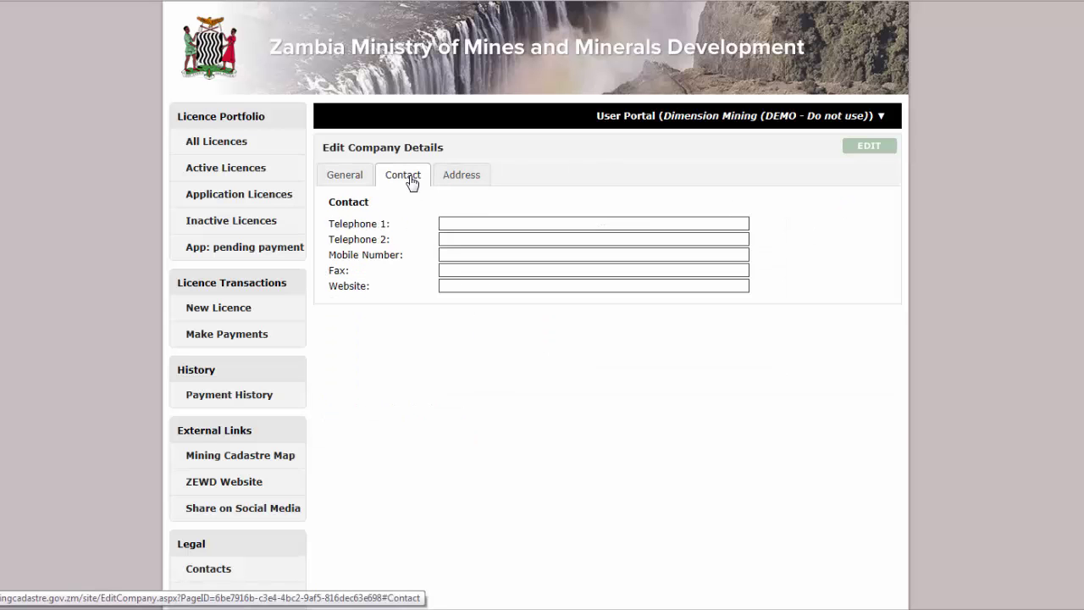
pyautogui.click(475, 183)
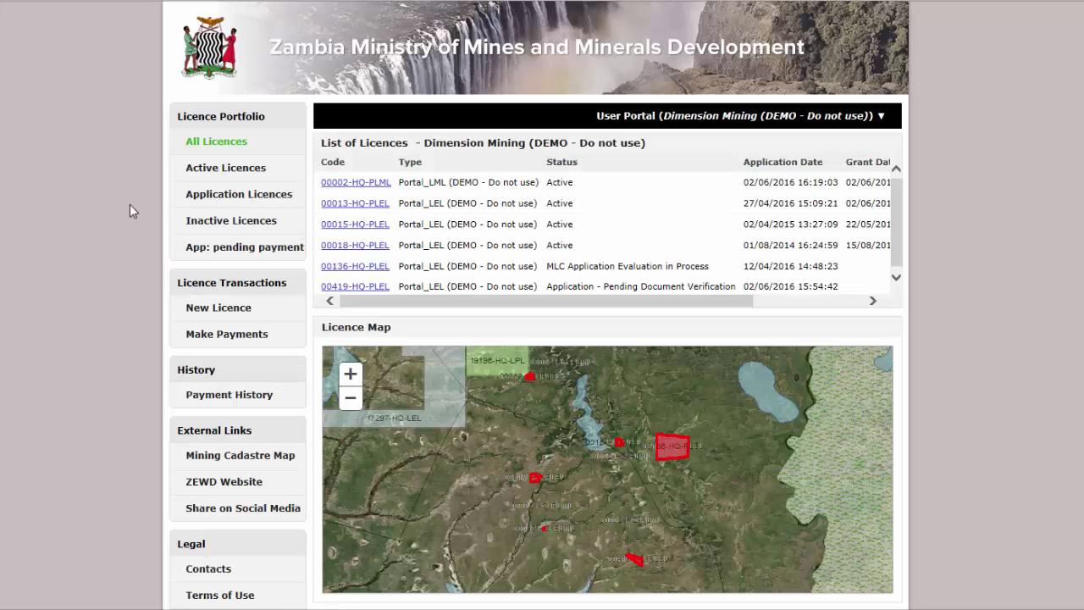
# Open the summary of licence 00013-HQ-PLEL and start a quarterly report.
pyautogui.click(388, 204)
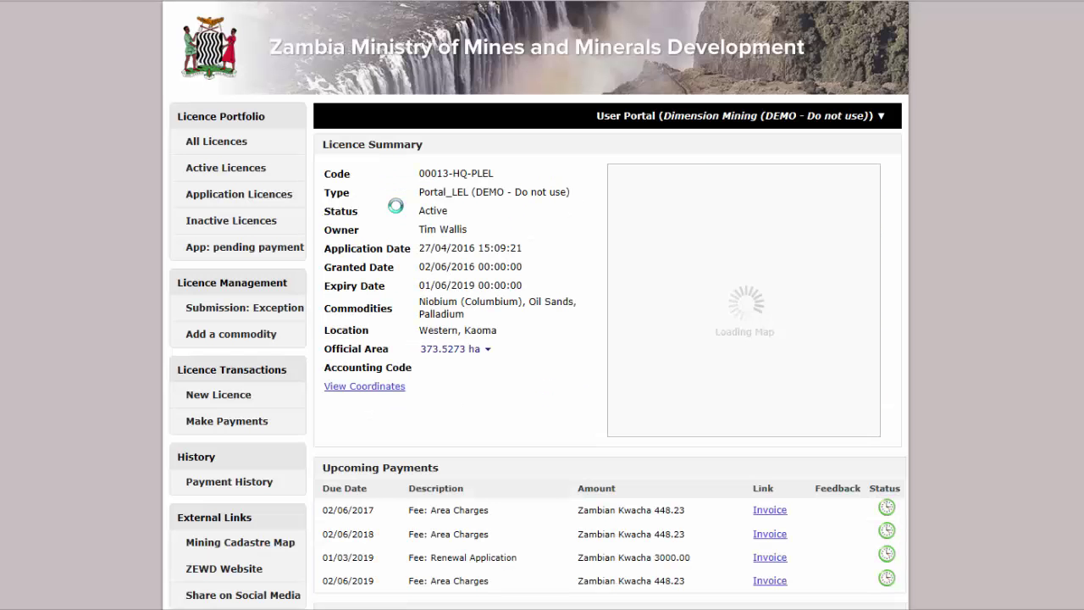
pyautogui.scroll(-2, 533, 356)
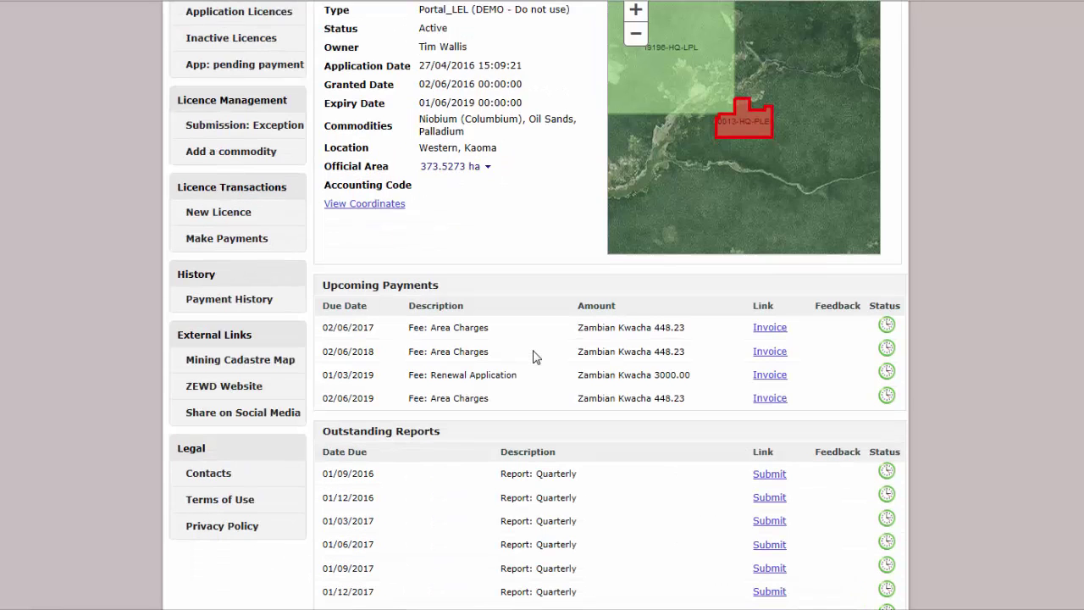
pyautogui.scroll(-2, 634, 466)
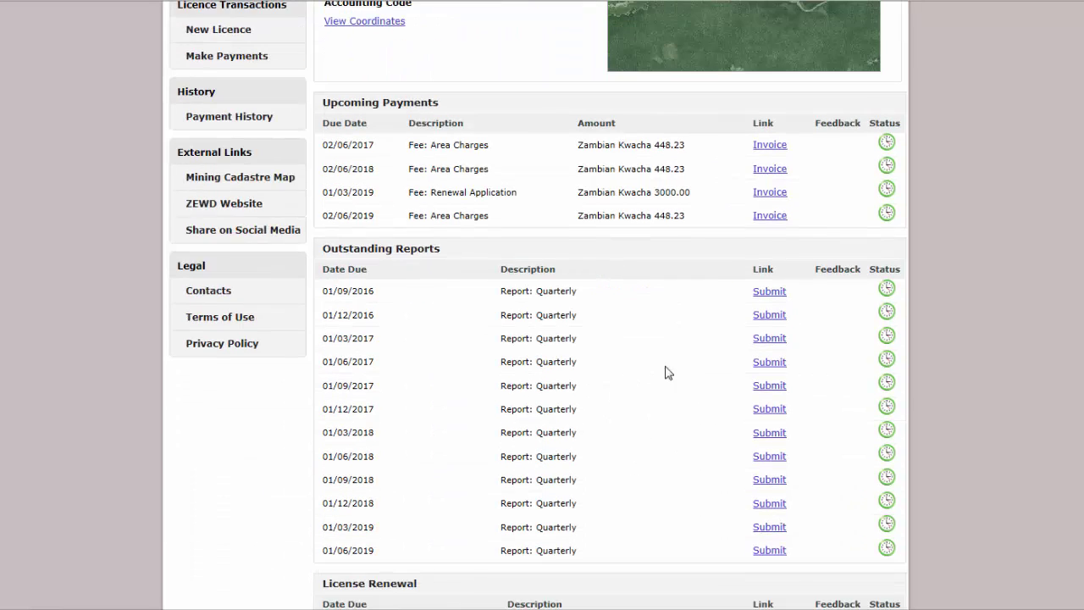
pyautogui.click(767, 292)
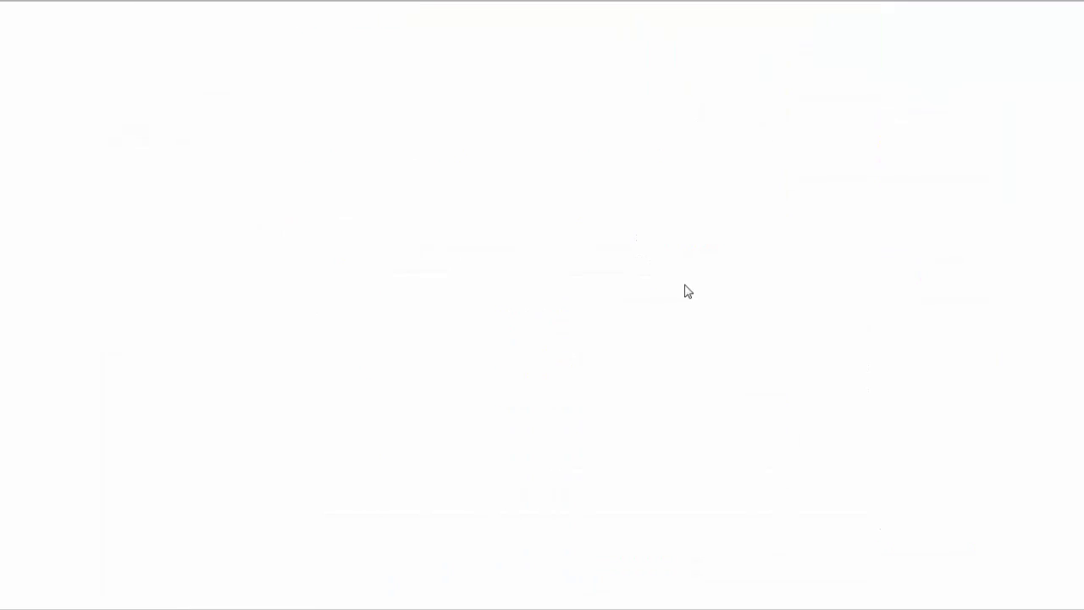
# Attach Report.pdf as a supporting document and submit the quarterly report.
pyautogui.click(521, 233)
pyautogui.click(288, 325)
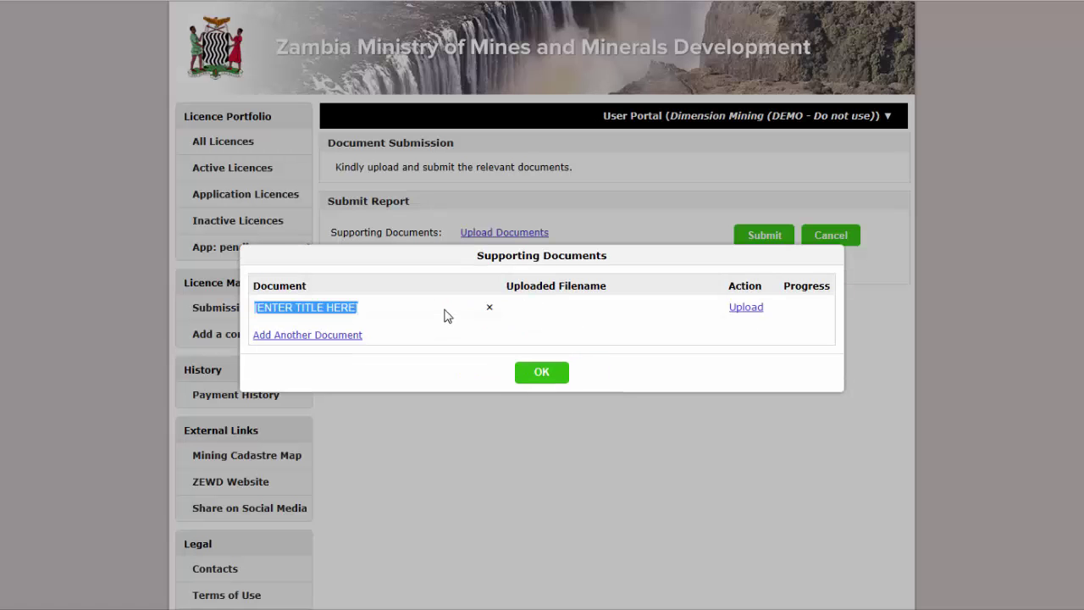
pyautogui.write('Report')
pyautogui.click(745, 307)
pyautogui.click(97, 46)
pyautogui.click(474, 467)
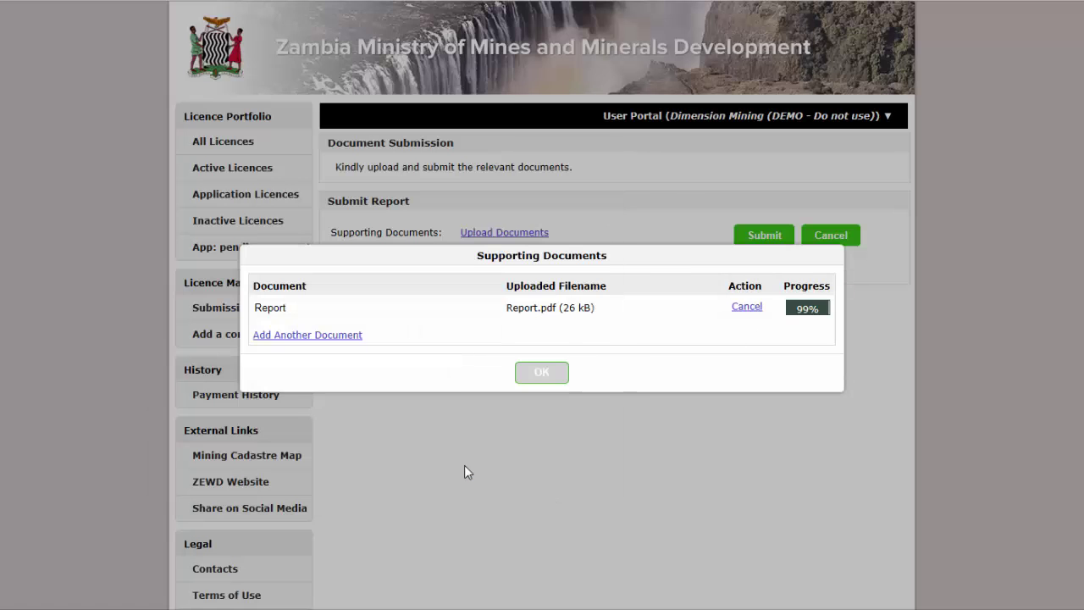
pyautogui.click(546, 373)
pyautogui.click(748, 244)
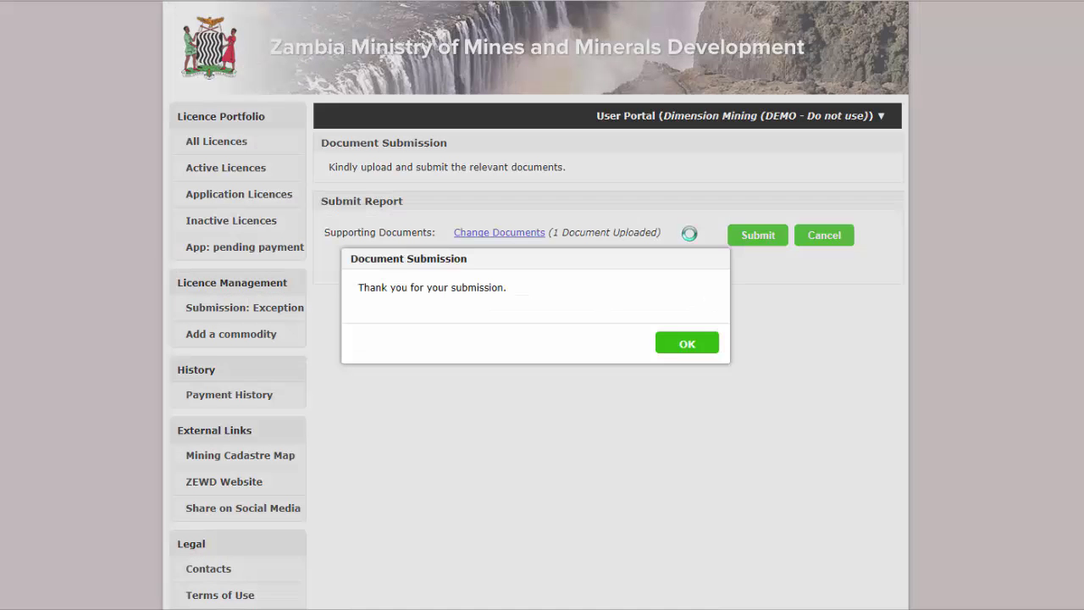
pyautogui.click(673, 347)
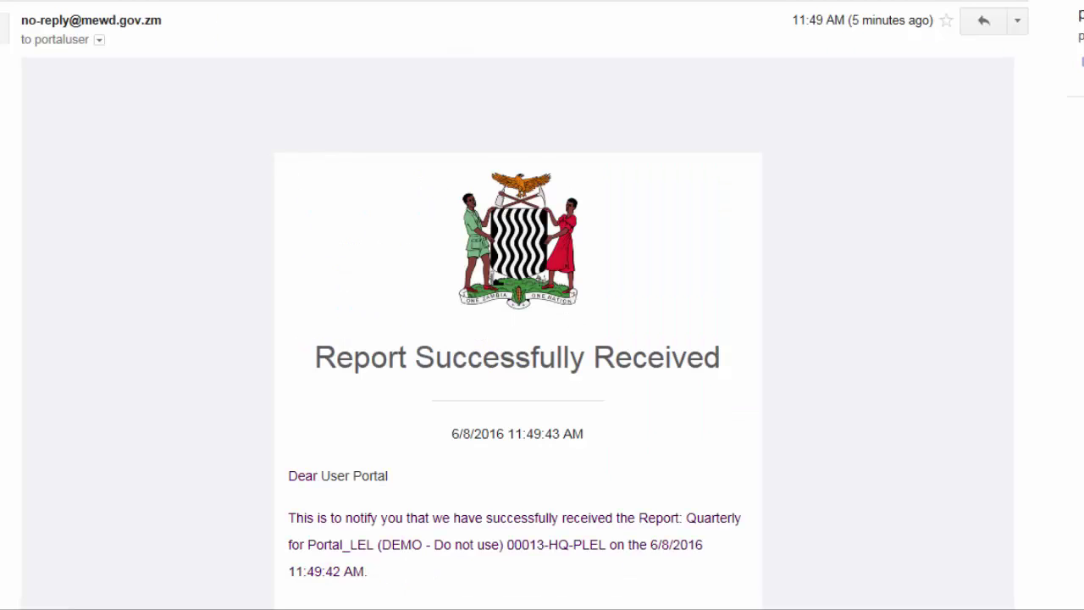
pyautogui.scroll(-3, 519, 305)
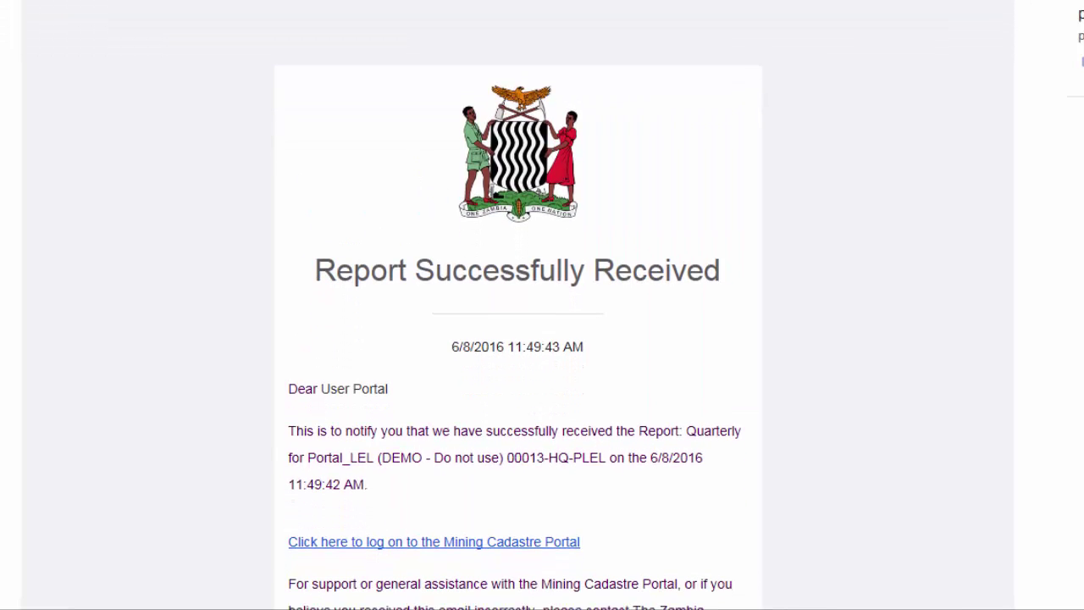
pyautogui.scroll(-5, 518, 305)
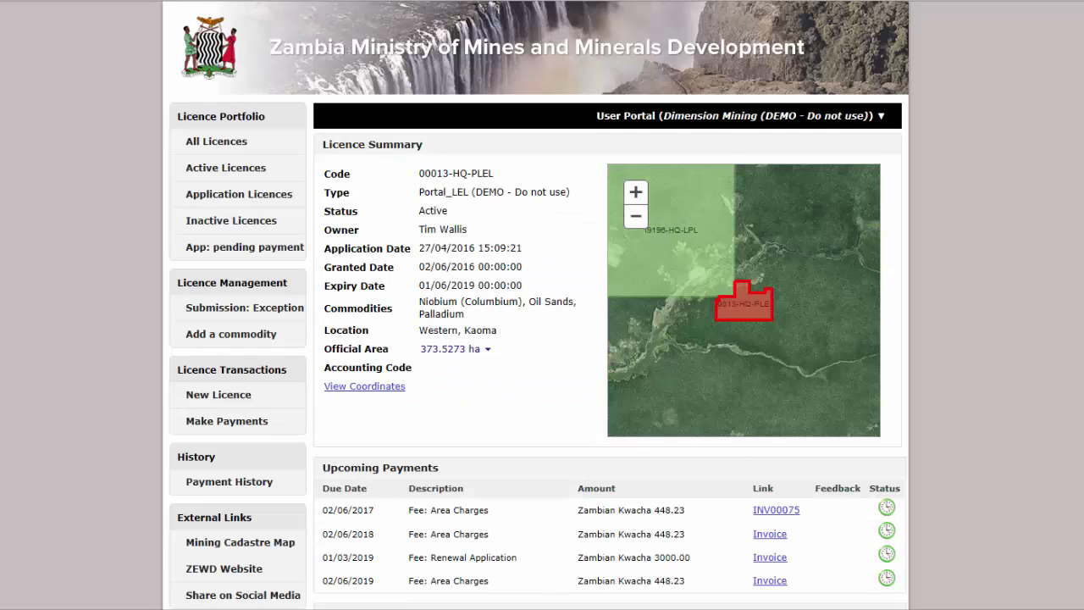
pyautogui.scroll(-5, 542, 305)
# Open the 02/06/2018 area-charges invoice and choose to submit proof of payment.
pyautogui.click(777, 160)
pyautogui.click(398, 492)
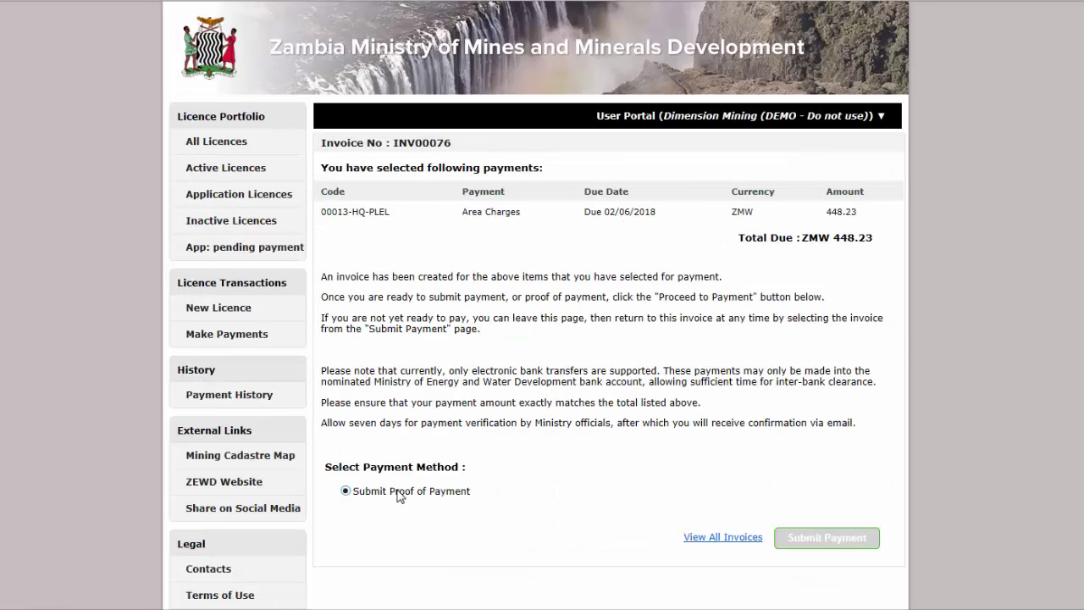
pyautogui.click(834, 540)
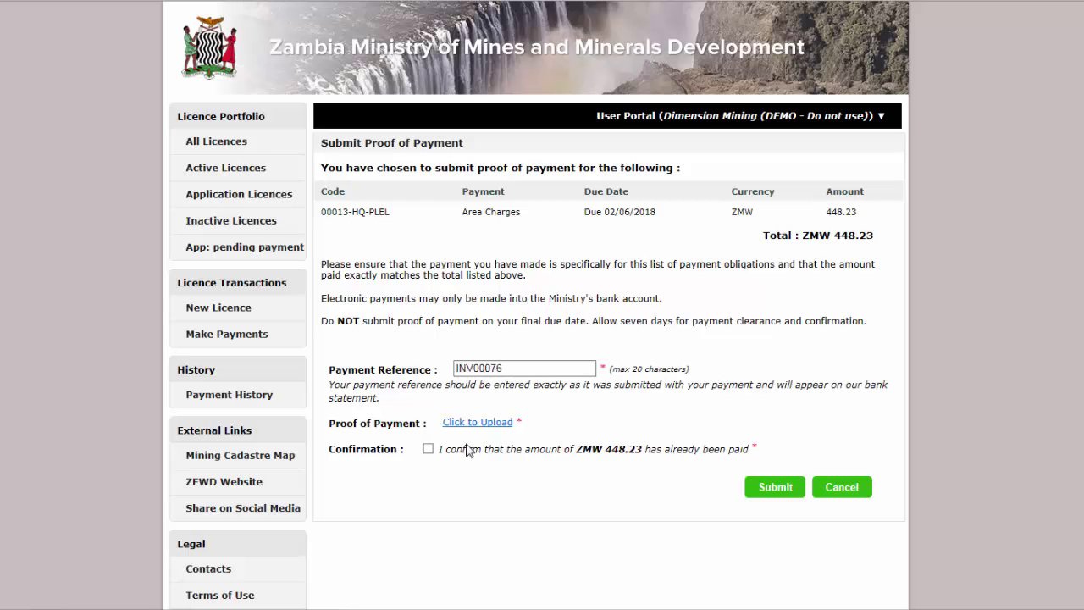
# Attach the Payment Receipt file, confirm the ZMW 448.23 was paid, and submit.
pyautogui.click(481, 421)
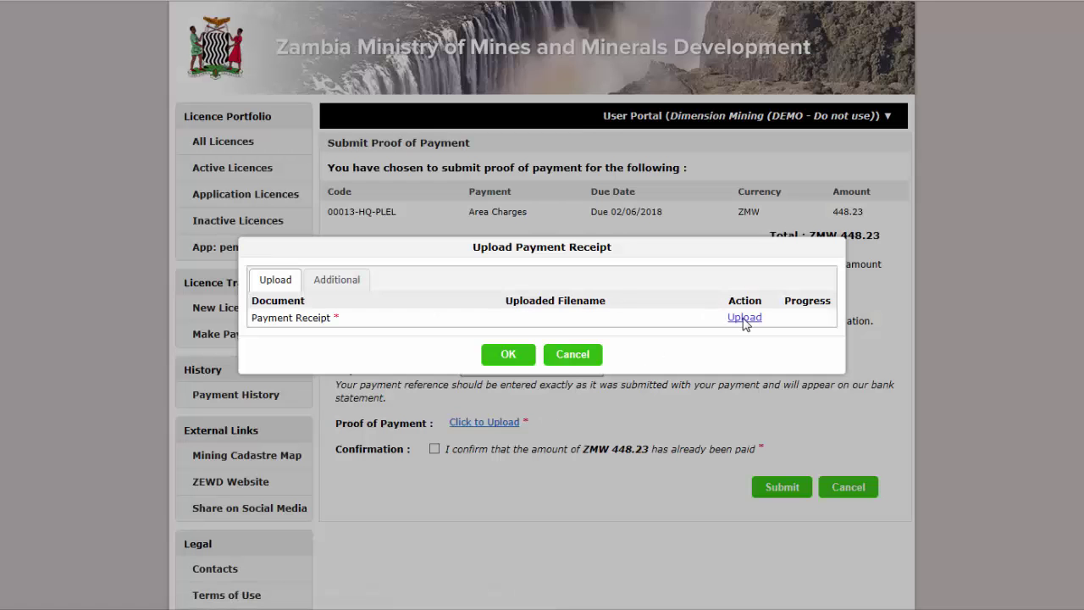
pyautogui.click(744, 317)
pyautogui.click(127, 46)
pyautogui.click(477, 466)
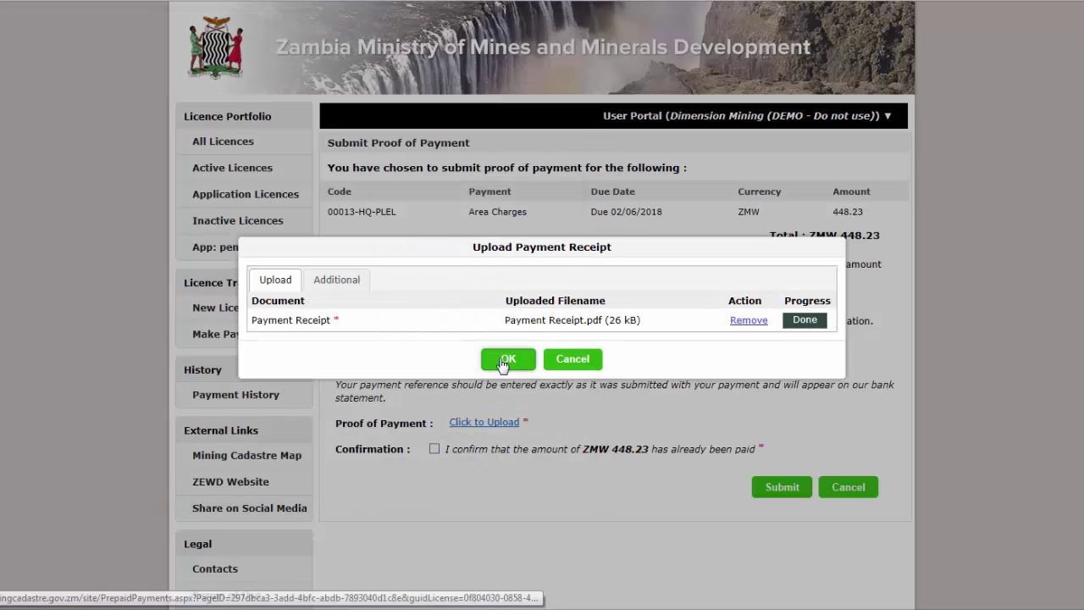
pyautogui.click(505, 359)
pyautogui.click(532, 406)
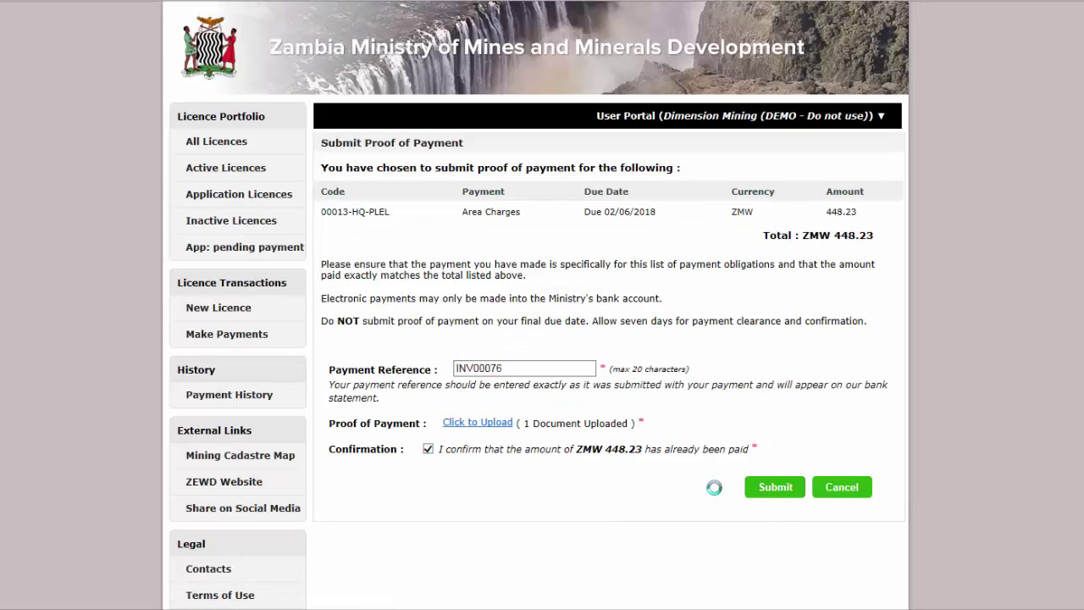
pyautogui.click(837, 373)
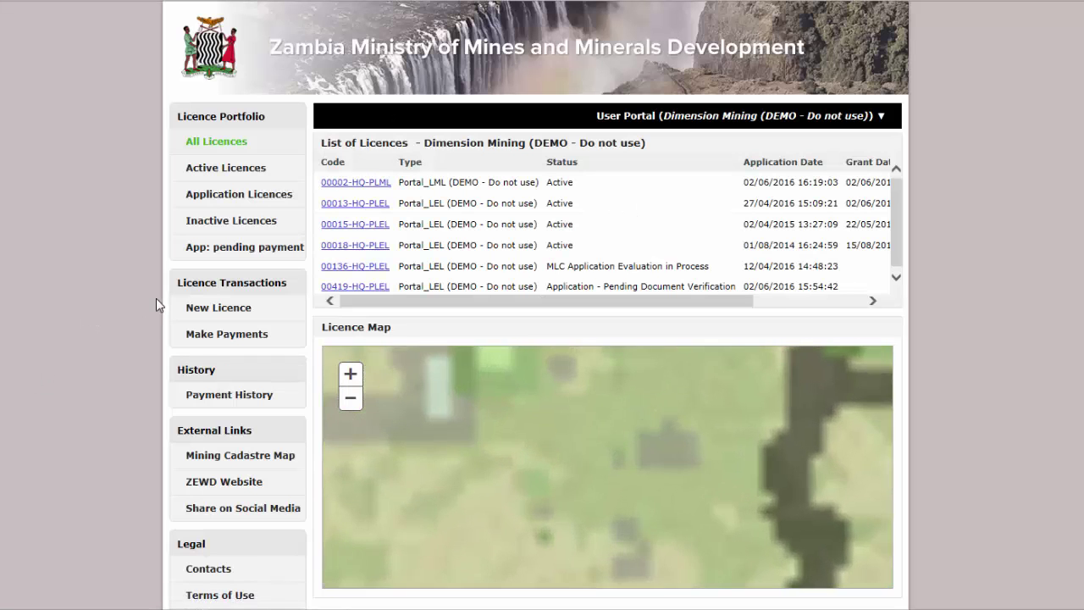
# Start a new licence application of type Portal_LEL (DEMO - Do not use).
pyautogui.click(247, 314)
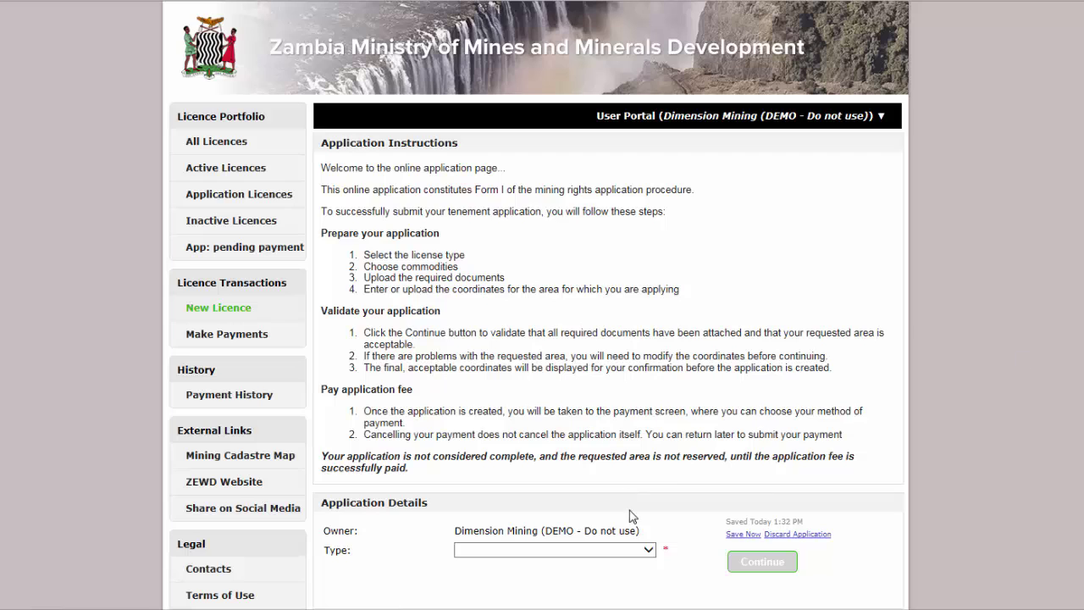
pyautogui.click(636, 550)
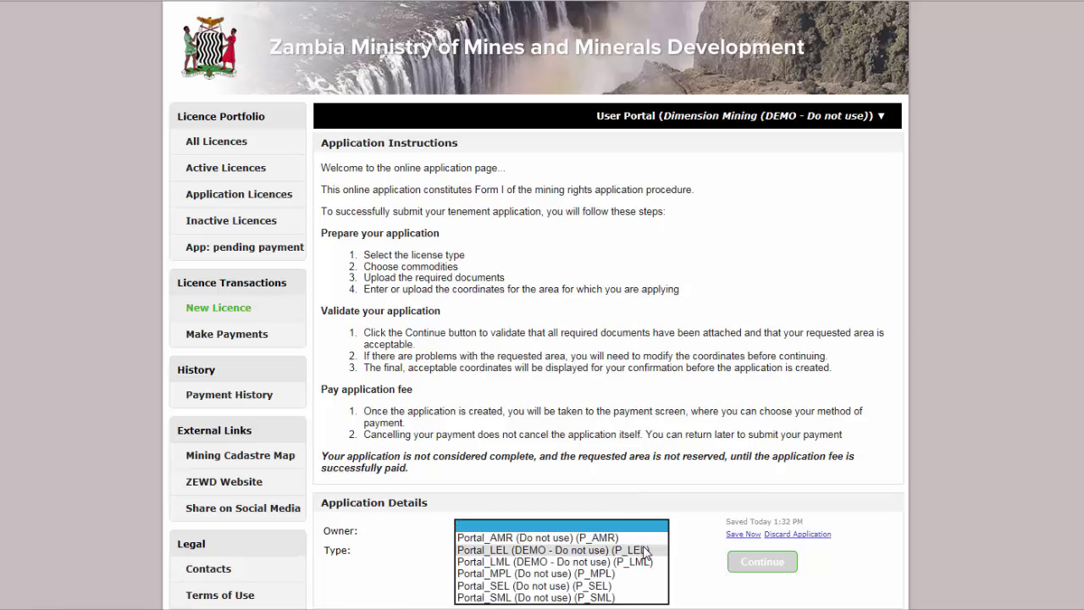
pyautogui.click(648, 547)
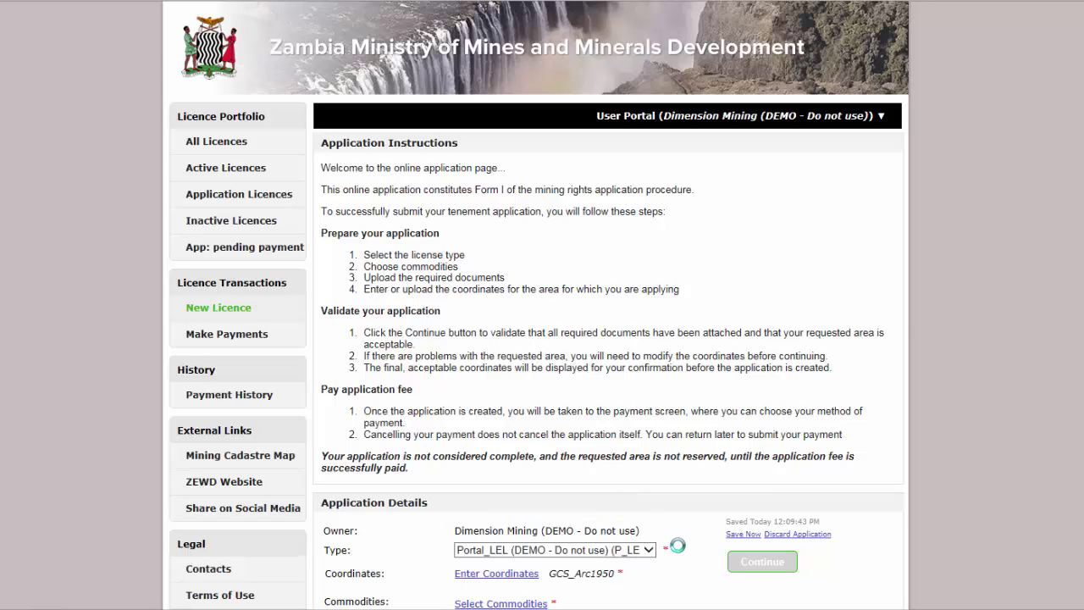
# Manually enter the four DMS corners spanning 16°13'30"–16°14'00" S and 25°37'30"–25°38'00" E.
pyautogui.click(518, 574)
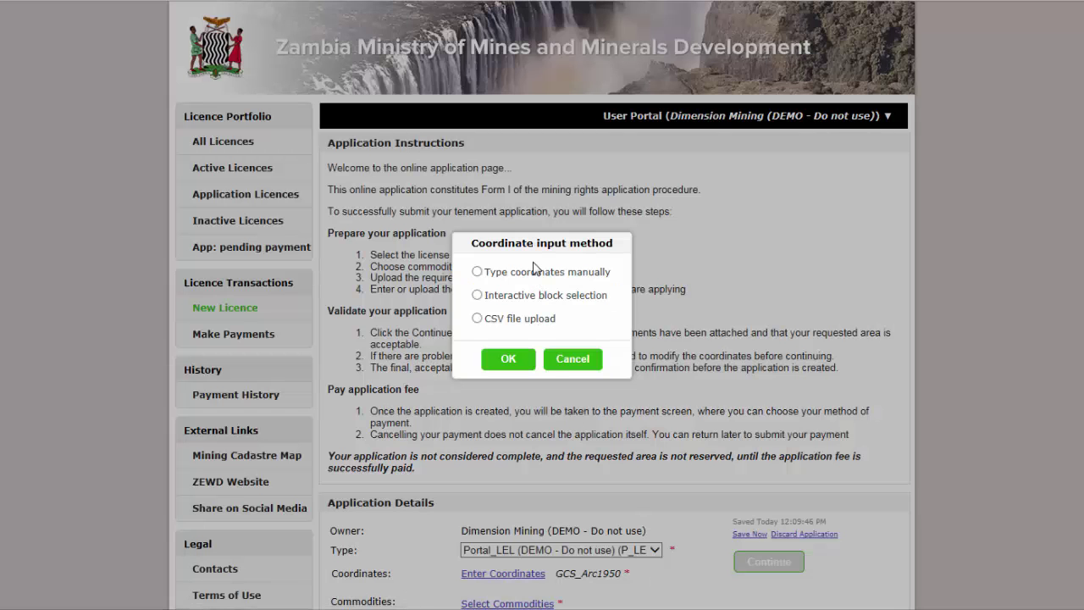
pyautogui.click(535, 271)
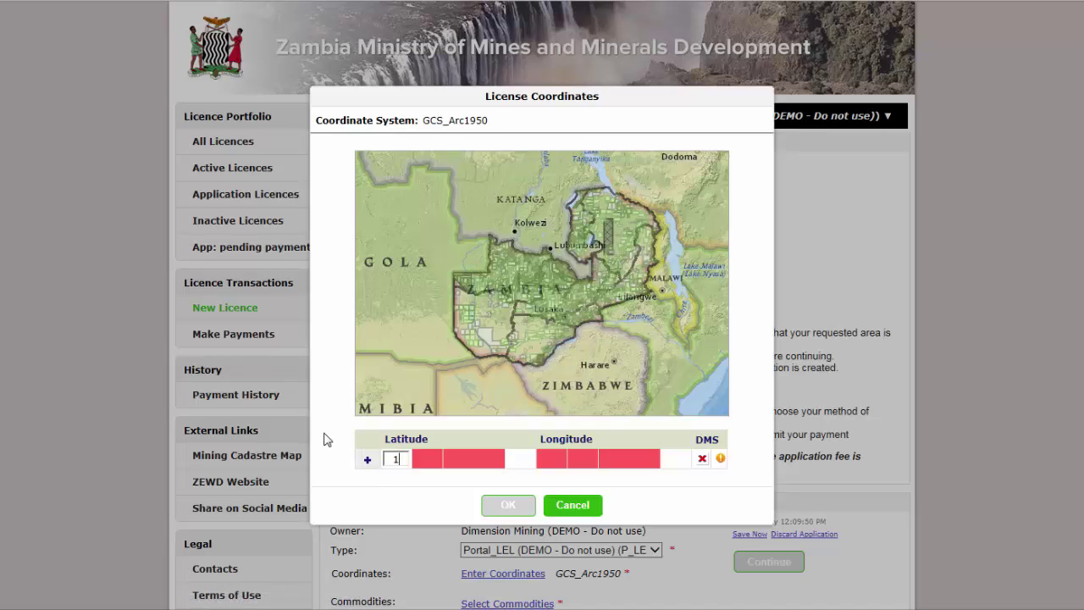
pyautogui.write('1613302537')
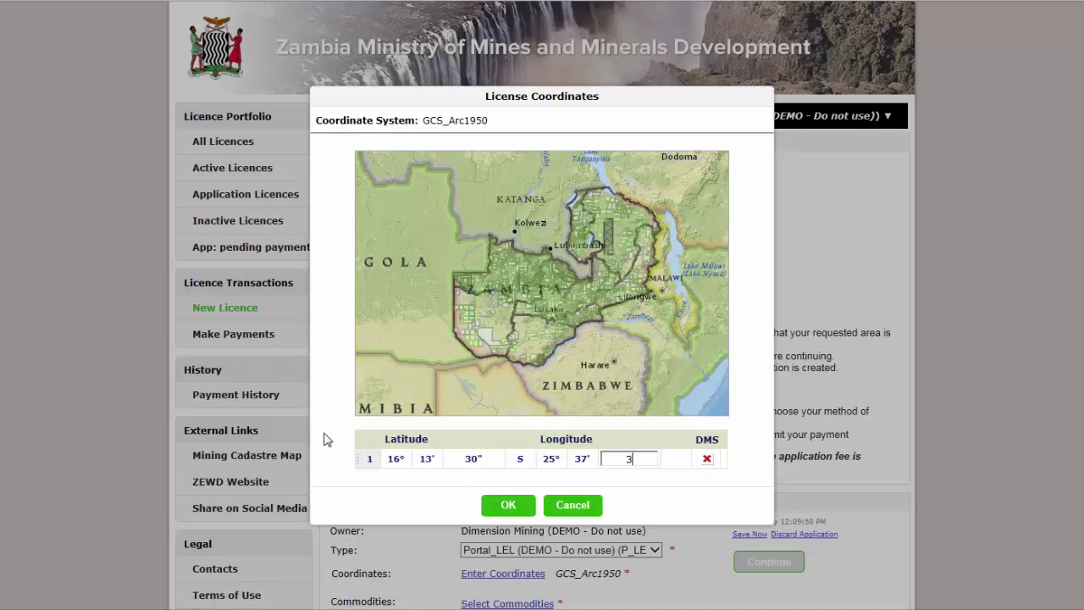
pyautogui.write('301613302538')
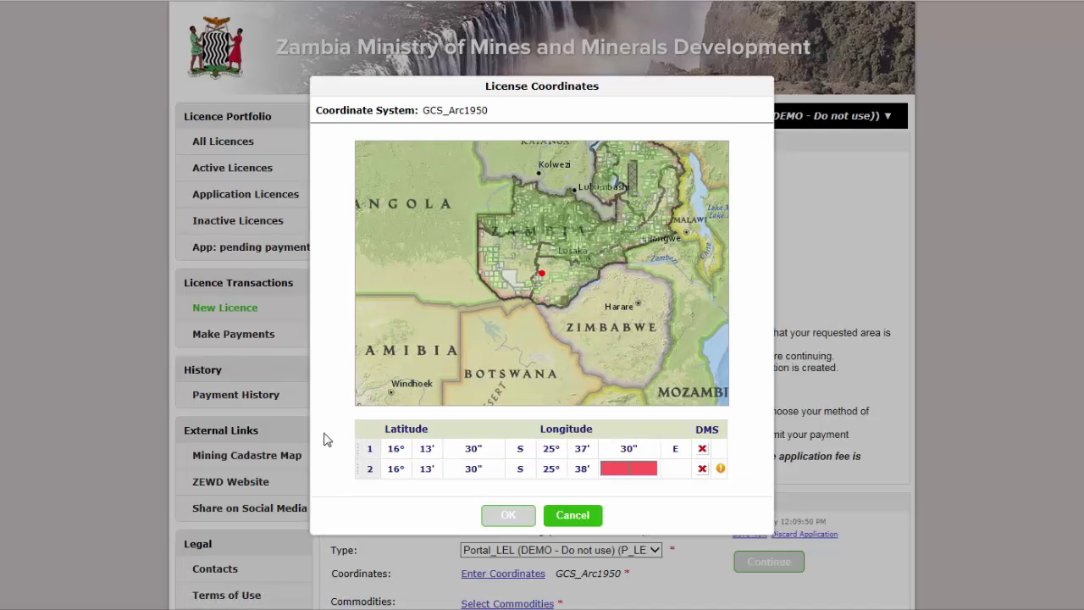
pyautogui.write('0016140025380016140025')
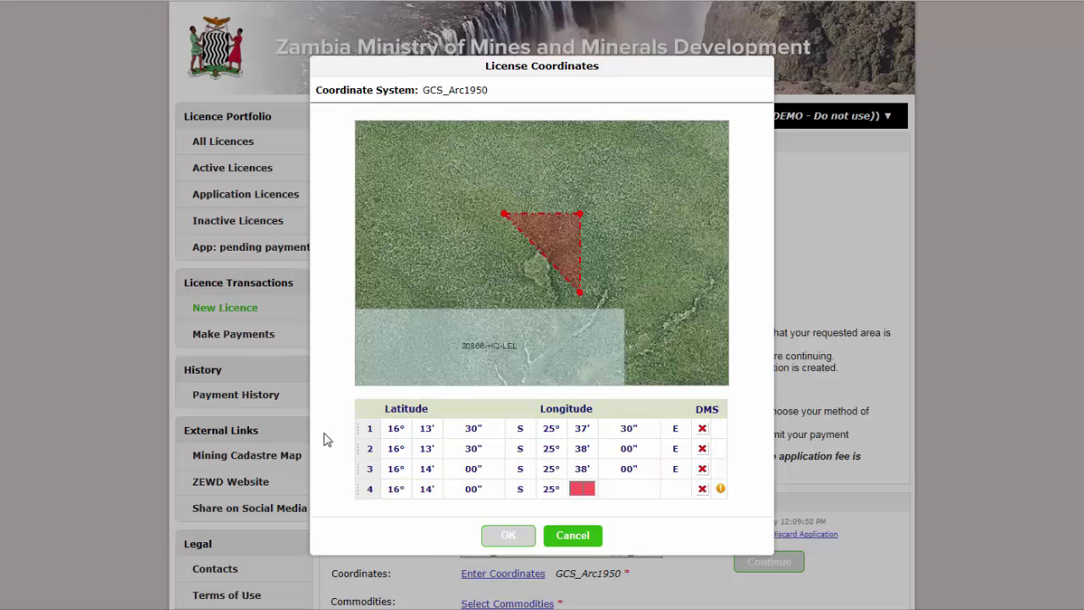
pyautogui.write('3730')
pyautogui.click(506, 535)
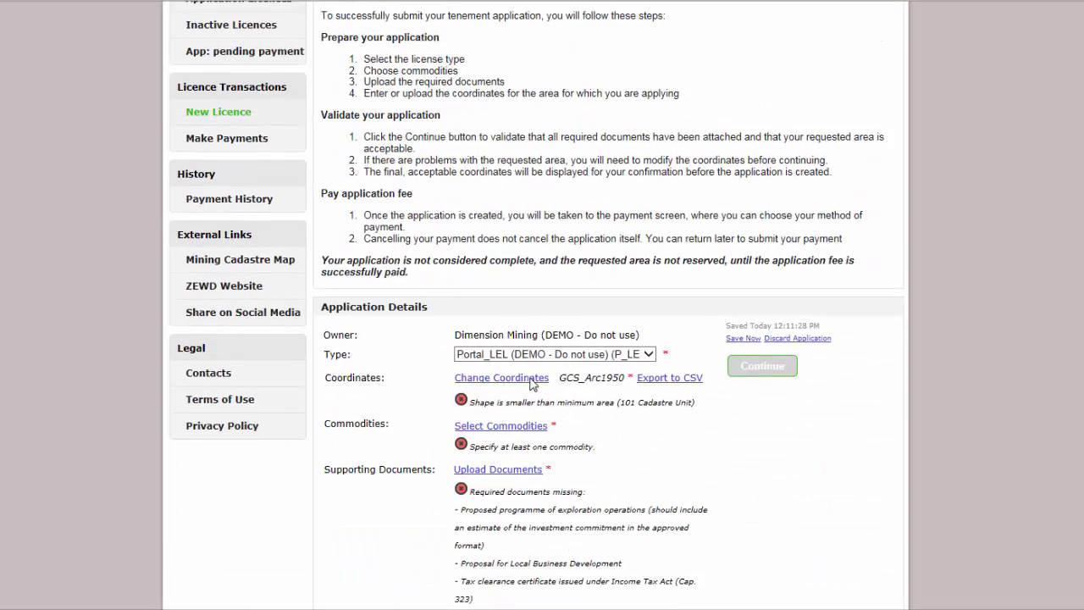
# Switch to interactive block selection and remove blocks from the area's top-left.
pyautogui.click(532, 383)
pyautogui.click(513, 361)
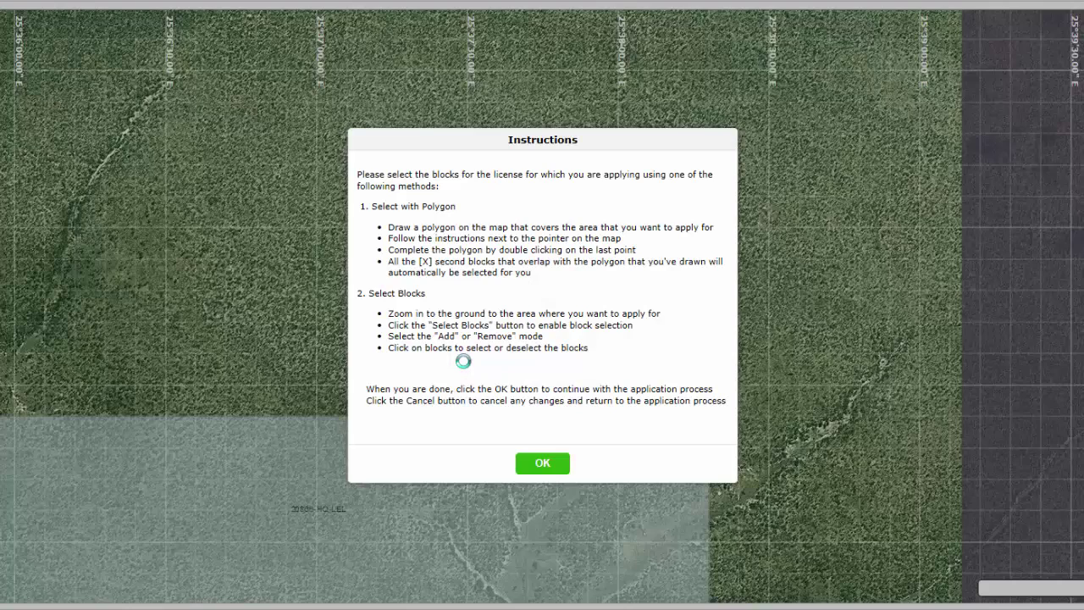
pyautogui.click(521, 463)
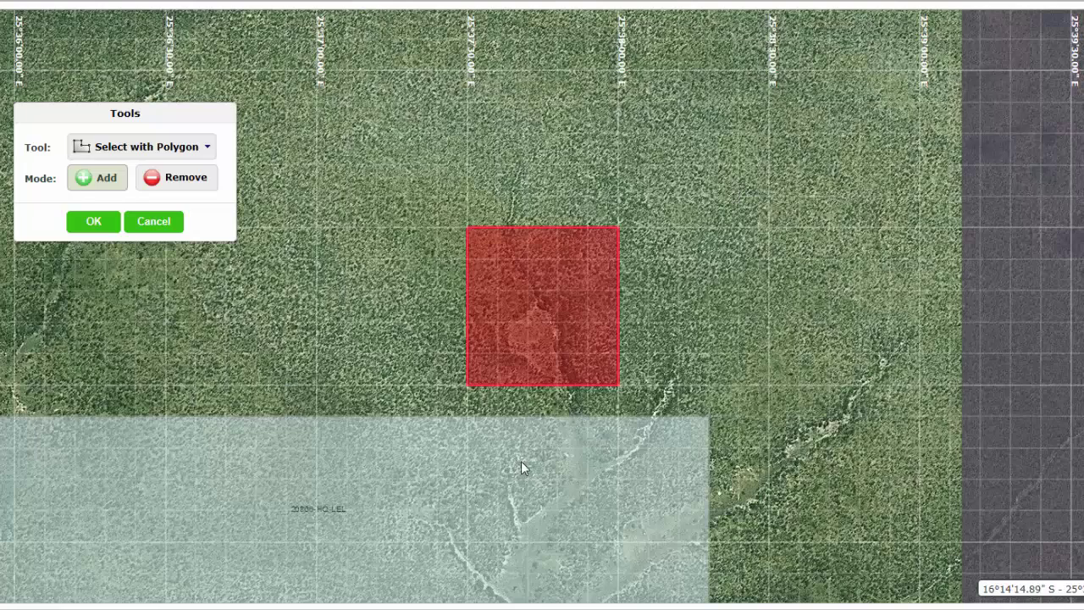
pyautogui.click(169, 177)
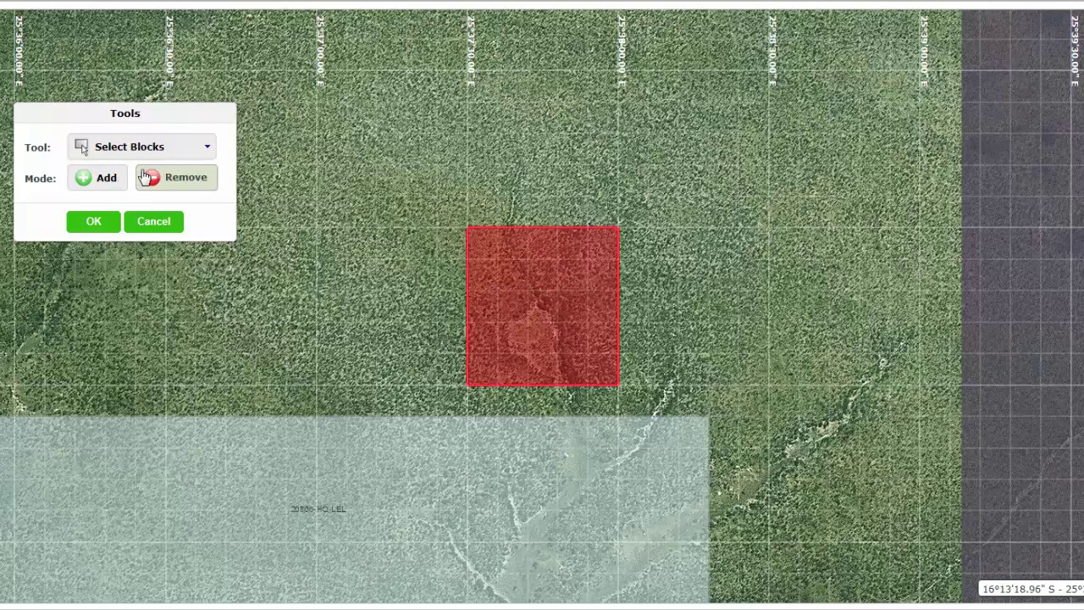
pyautogui.moveTo(479, 248); pyautogui.dragTo(542, 243)
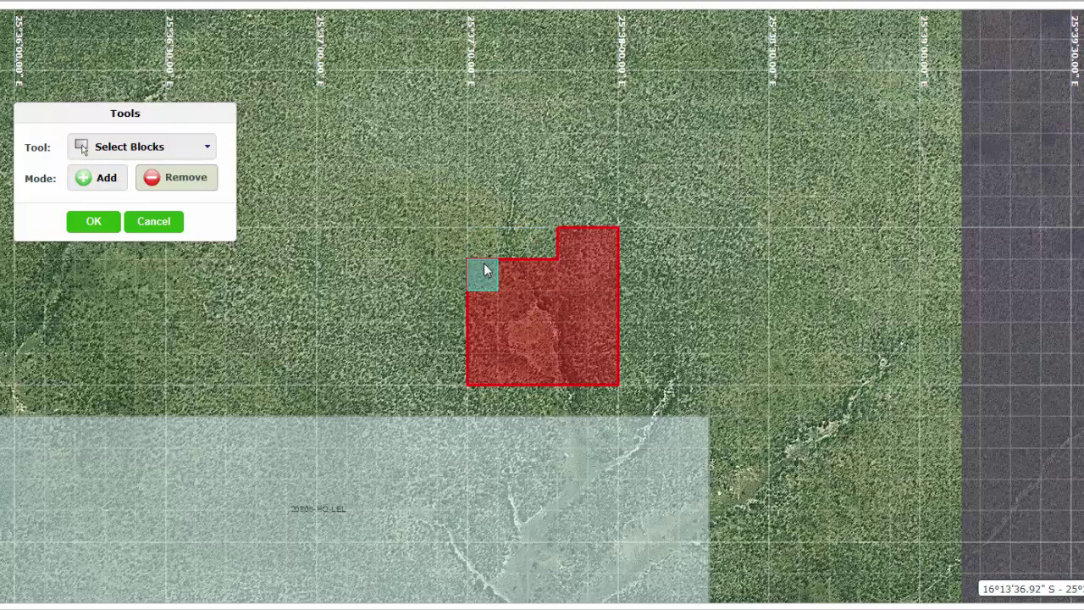
# Add individual blocks to extend the area upward along its right edge.
pyautogui.click(173, 151)
pyautogui.click(161, 176)
pyautogui.click(95, 179)
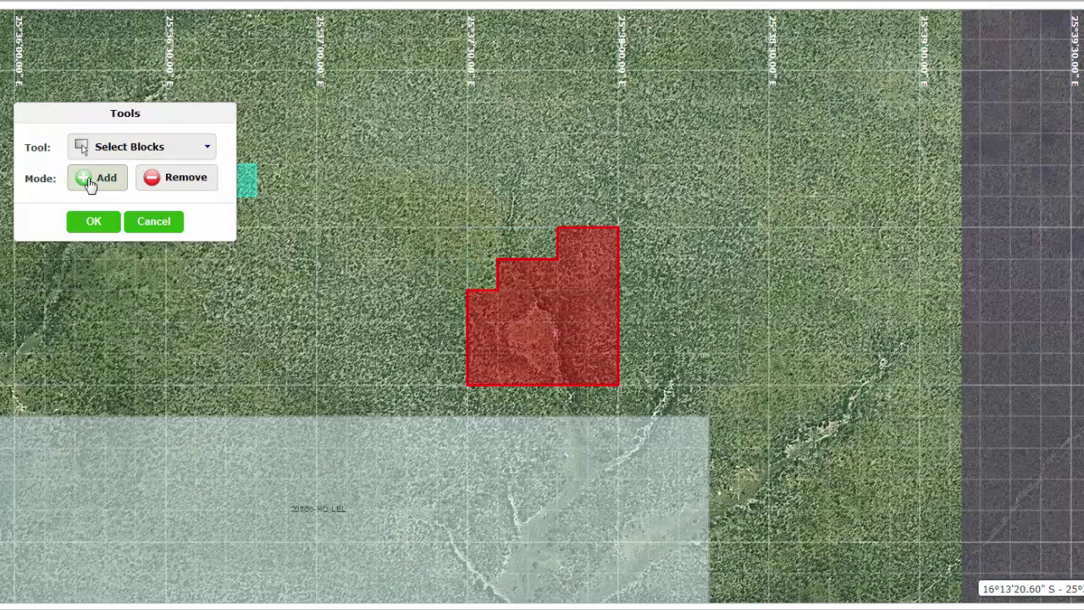
pyautogui.moveTo(629, 248)
pyautogui.mouseDown()
pyautogui.moveTo(631, 212)
pyautogui.moveTo(602, 178)
pyautogui.moveTo(602, 149)
pyautogui.mouseUp()
# Replace the application's area coordinates with those from the new license CSV file.
pyautogui.click(95, 221)
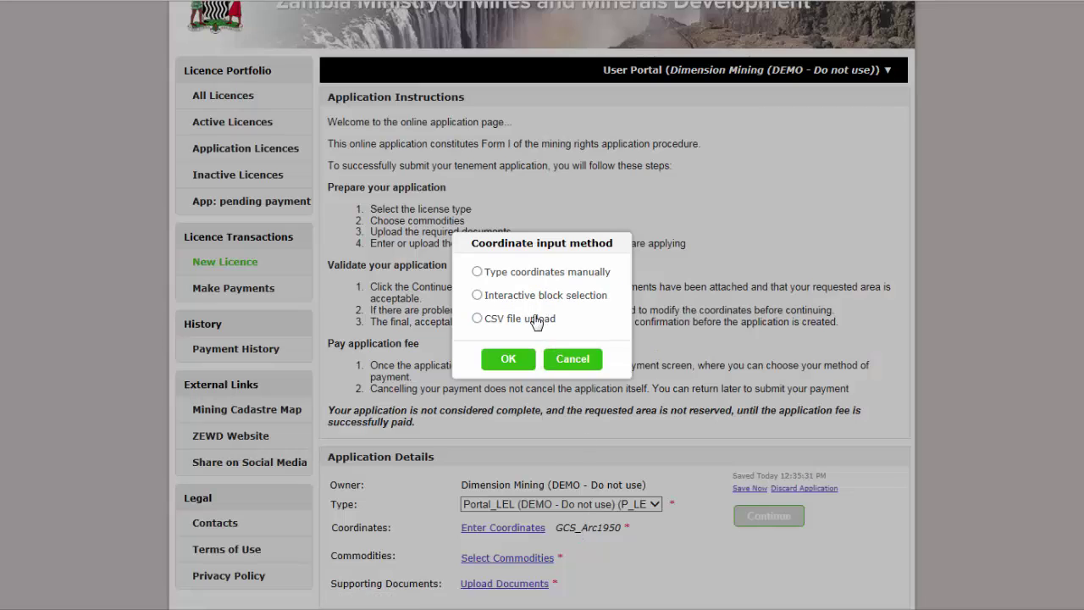
pyautogui.click(536, 319)
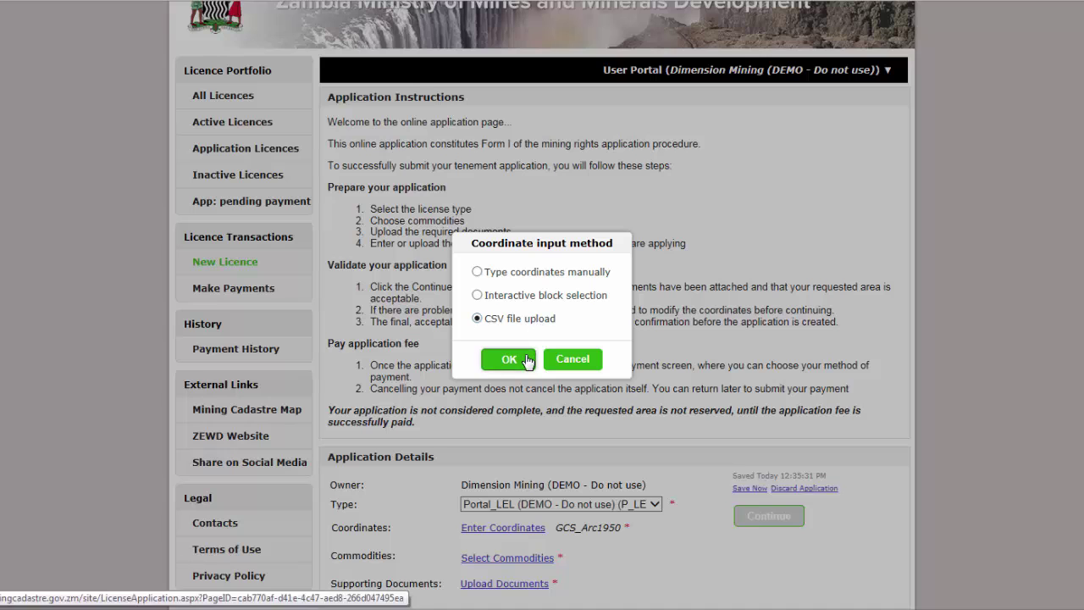
pyautogui.click(523, 358)
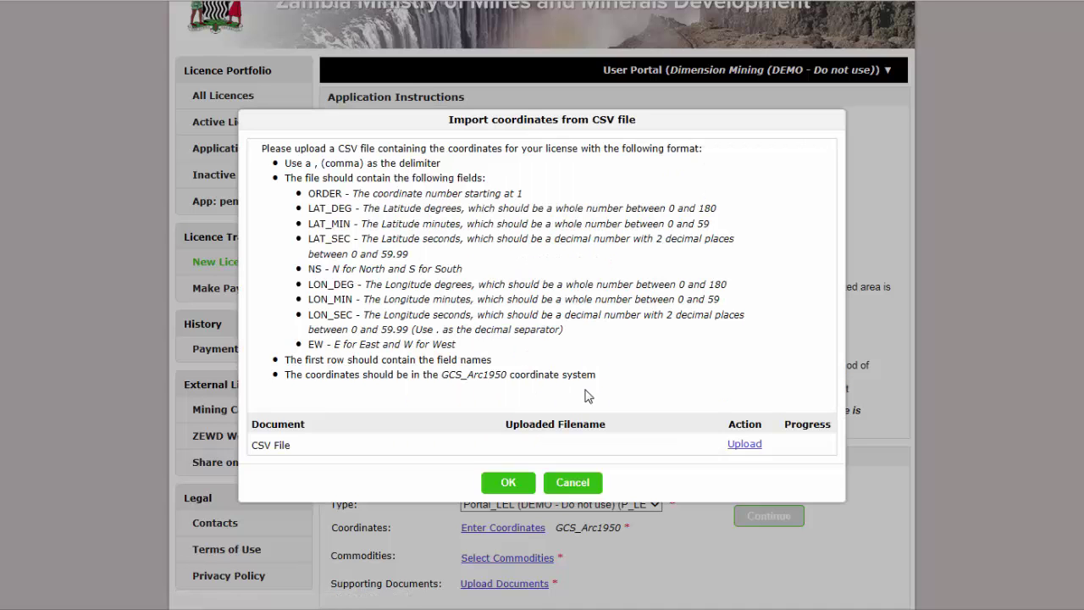
pyautogui.click(754, 446)
pyautogui.click(217, 50)
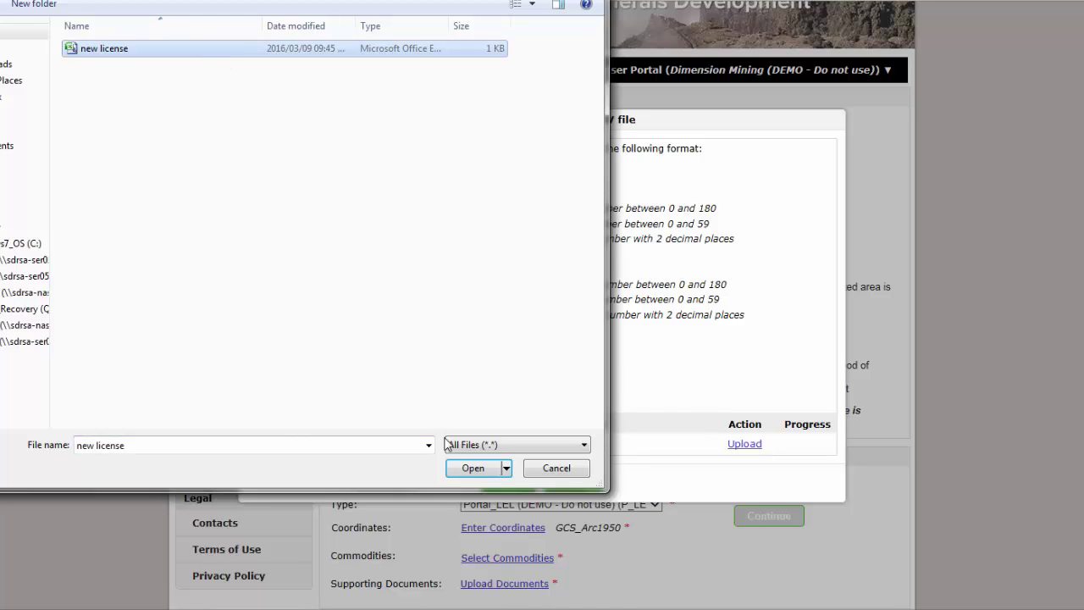
pyautogui.click(466, 472)
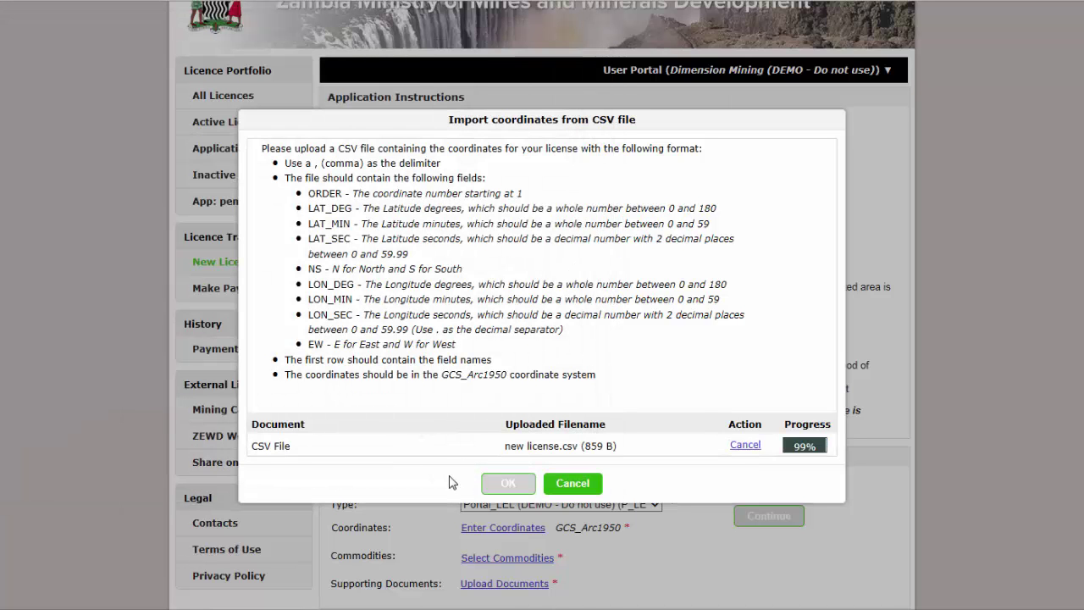
pyautogui.click(509, 483)
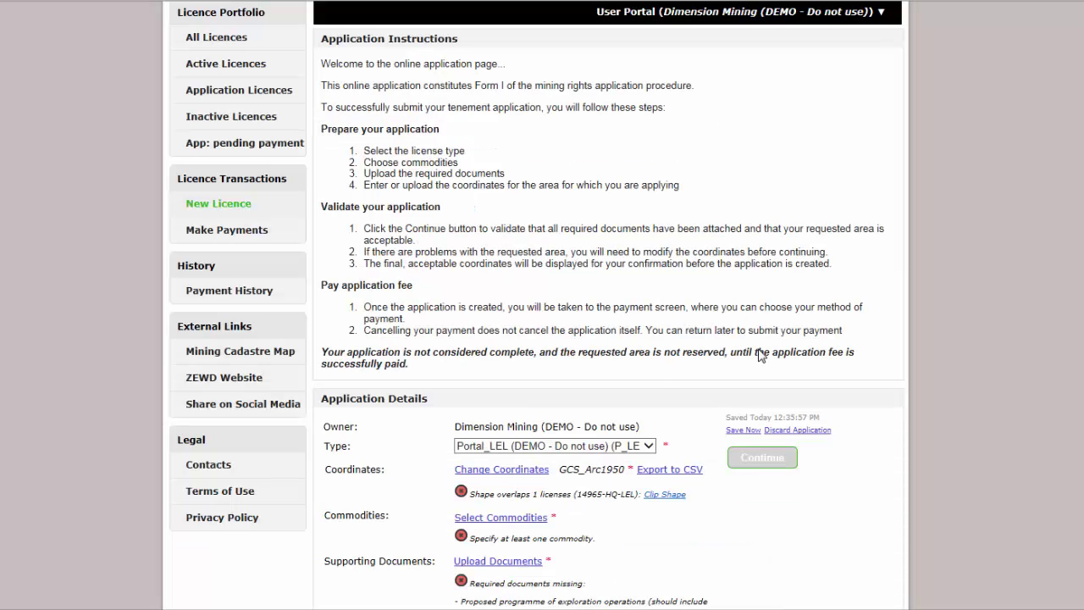
# Select Cobalt and Gold as the application's commodities.
pyautogui.click(531, 518)
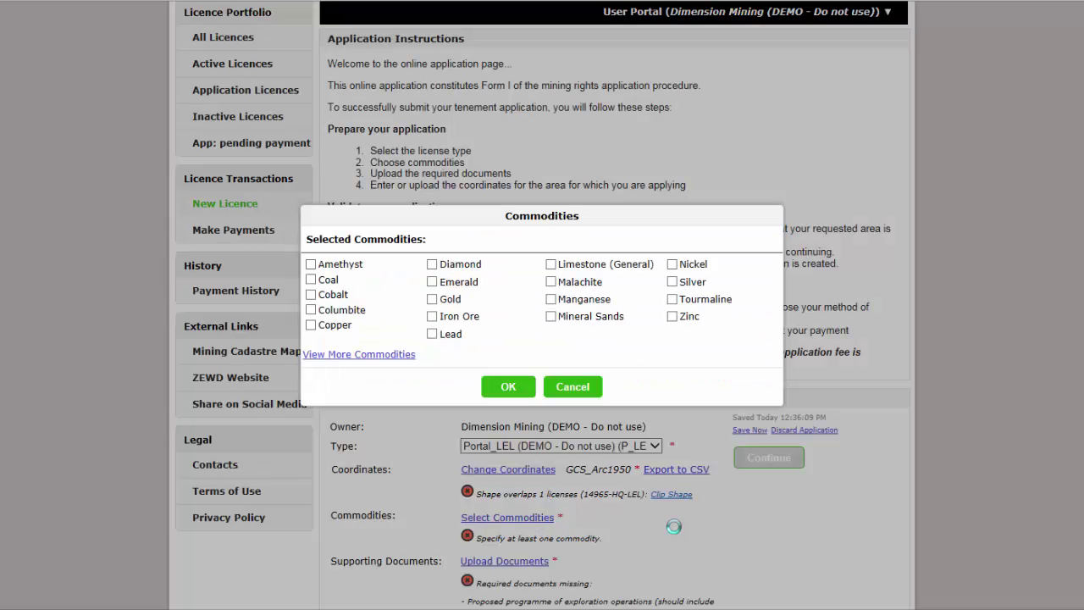
pyautogui.click(311, 294)
pyautogui.click(432, 299)
pyautogui.click(508, 386)
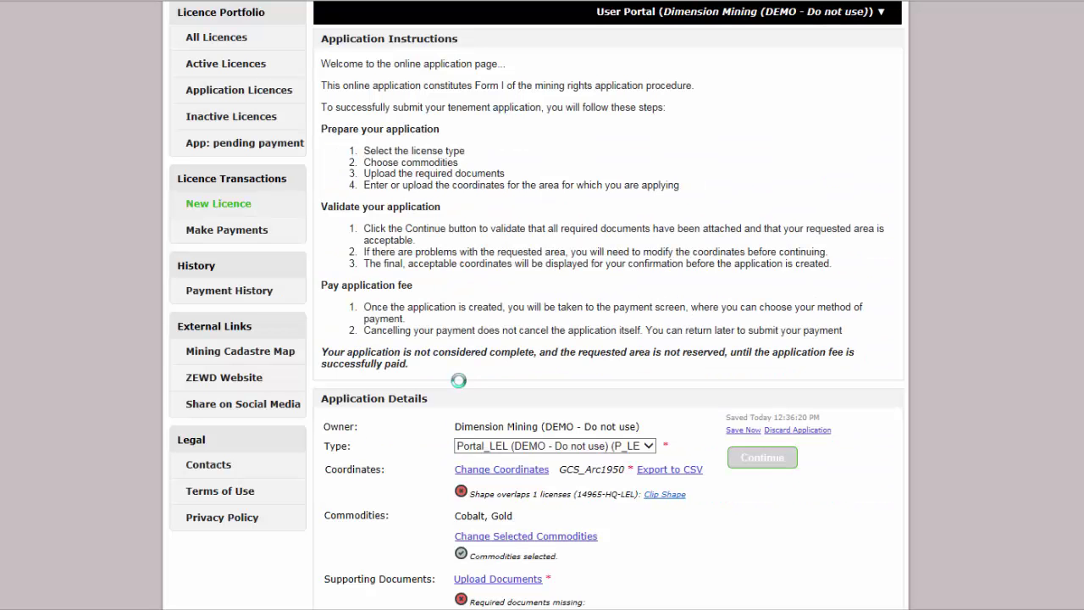
# Upload the Application Document files as supporting documents and validate the application.
pyautogui.click(522, 580)
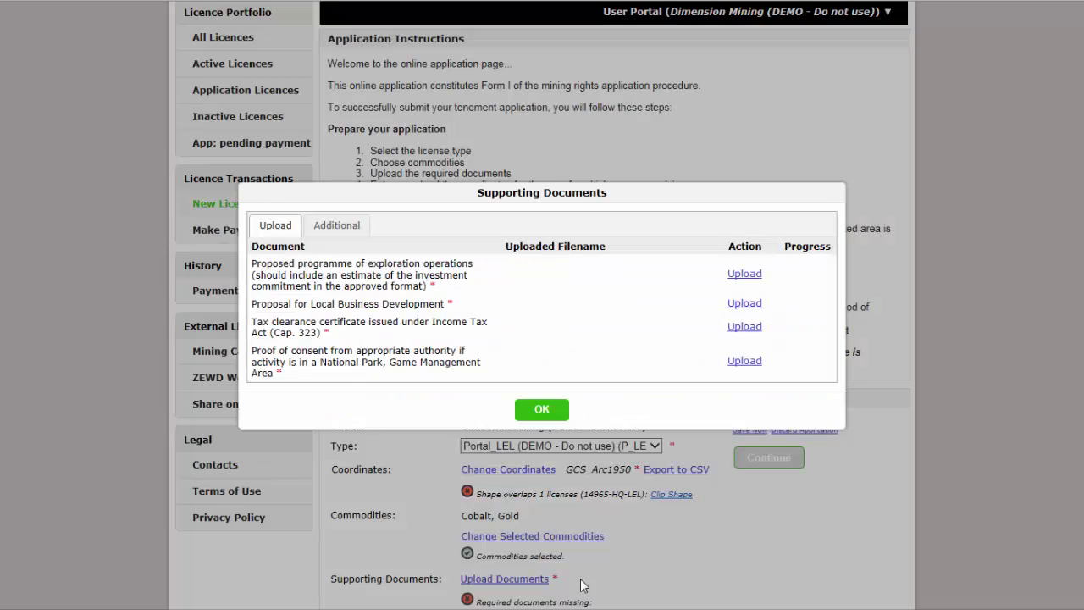
pyautogui.click(744, 274)
pyautogui.click(259, 45)
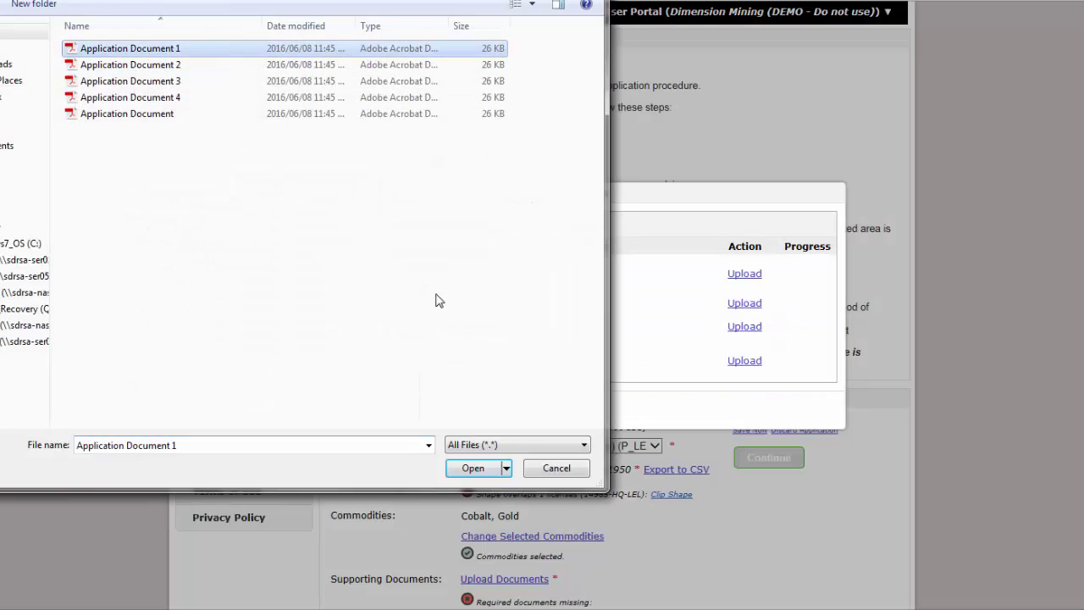
pyautogui.click(472, 399)
pyautogui.click(546, 415)
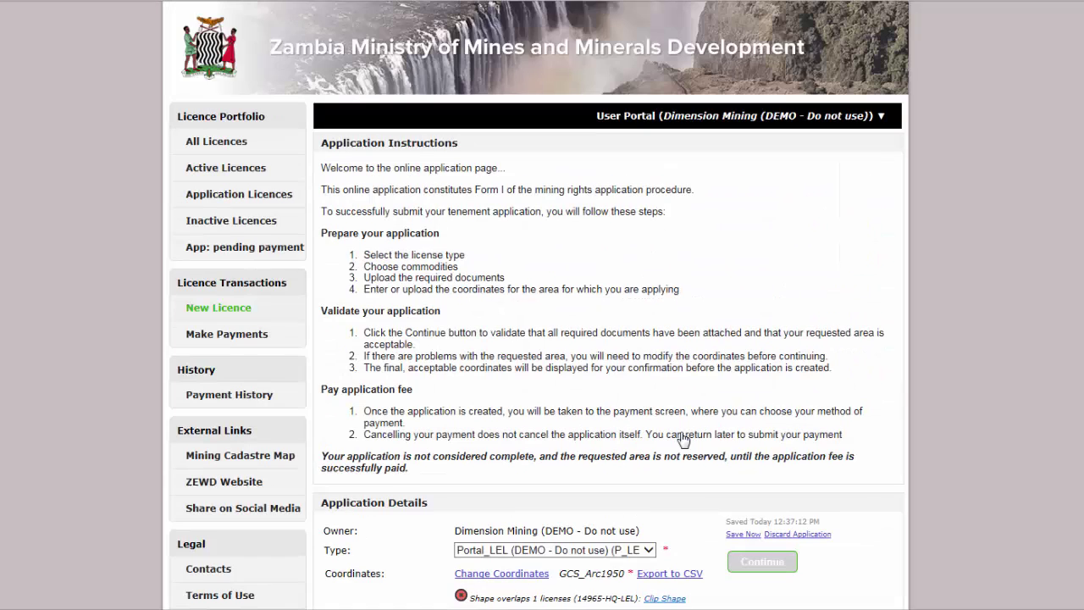
pyautogui.scroll(-1, 792, 149)
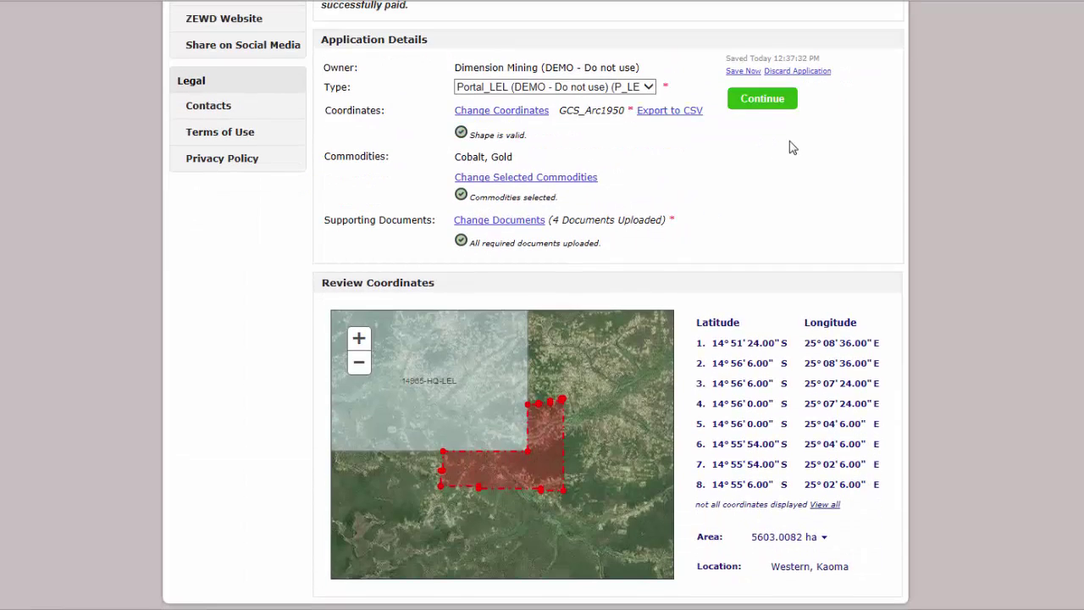
pyautogui.click(762, 99)
# Create application 00019-HQ-PLEL and submit the Payment Receipt as proof of its ZMW 3000.00 fee.
pyautogui.click(521, 511)
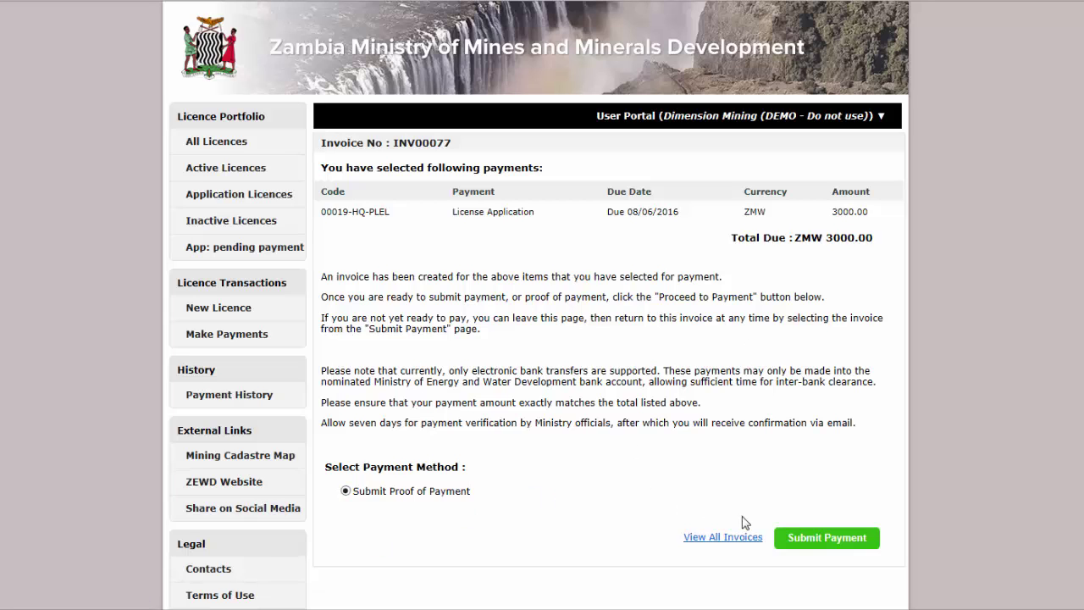
pyautogui.click(783, 538)
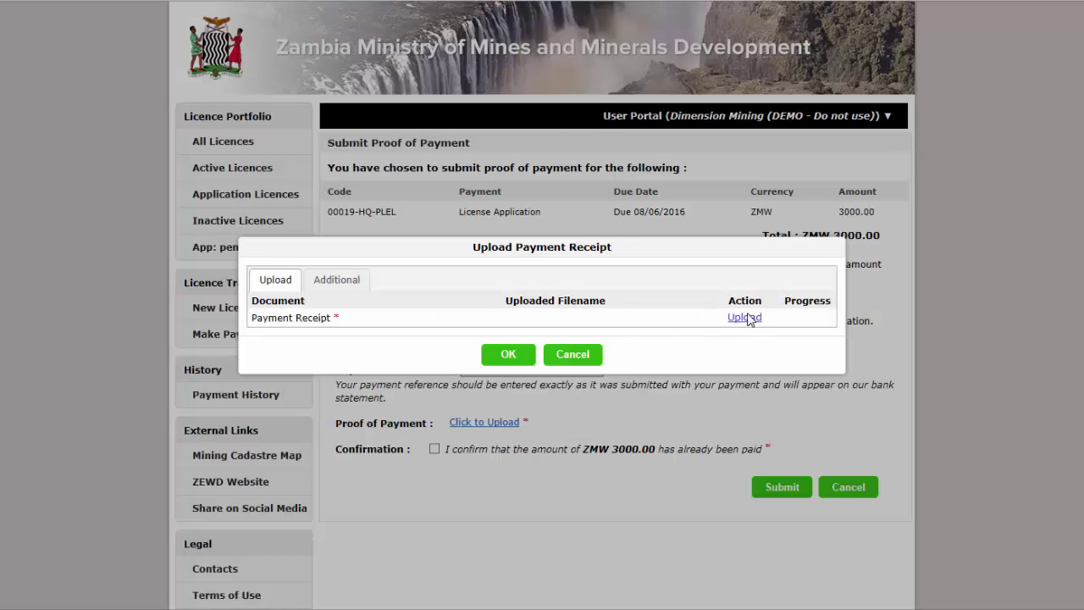
pyautogui.click(745, 317)
pyautogui.click(119, 113)
pyautogui.click(472, 399)
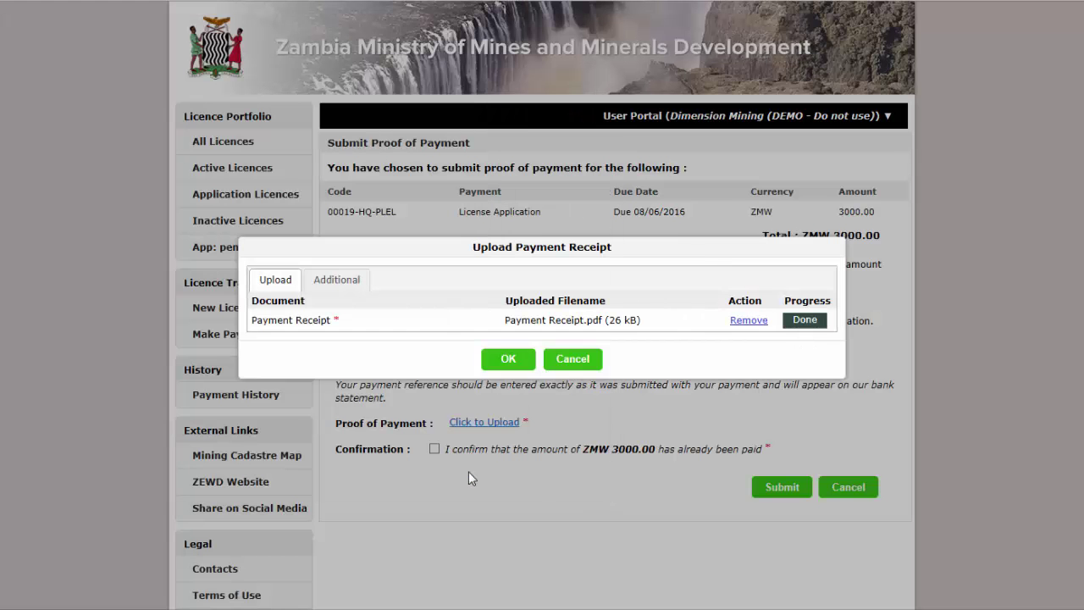
pyautogui.click(524, 361)
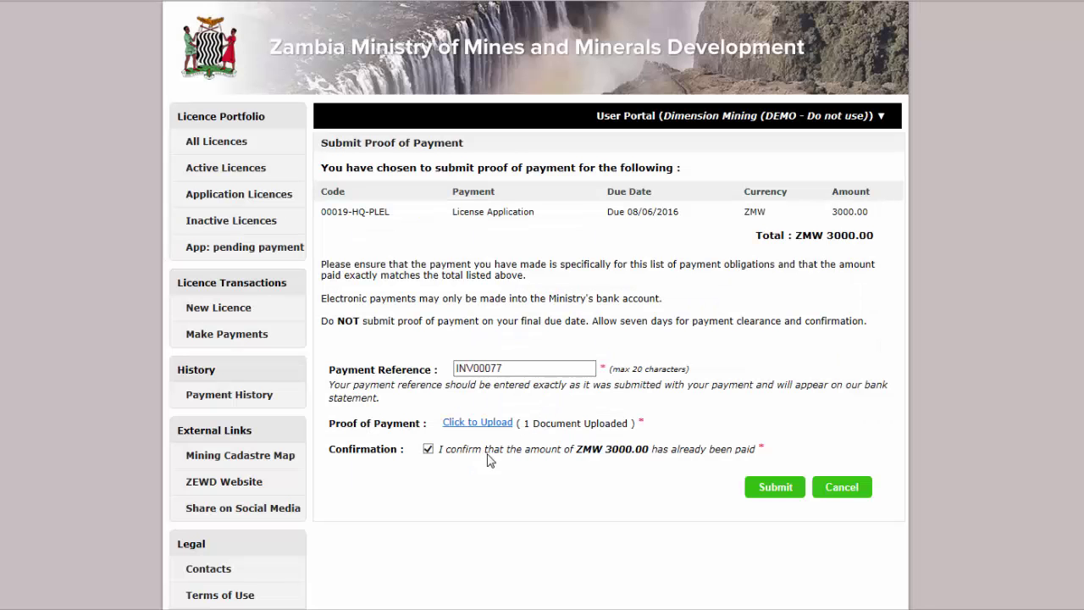
pyautogui.click(750, 489)
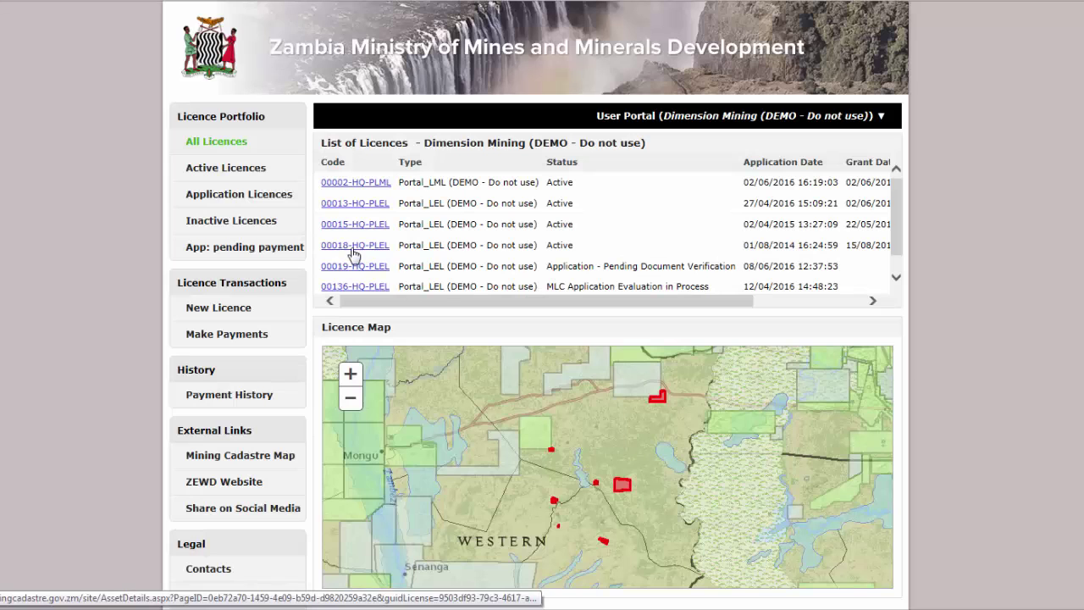
# Open licence 00018-HQ-PLEL's summary and start its renewal.
pyautogui.click(348, 246)
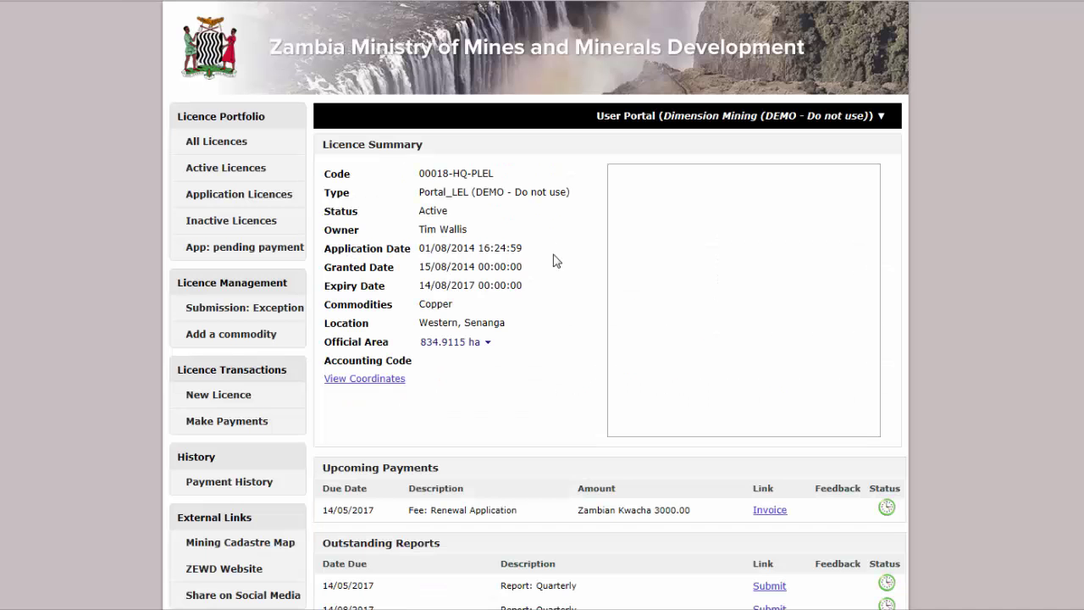
pyautogui.scroll(-2, 498, 254)
pyautogui.scroll(-4, 539, 305)
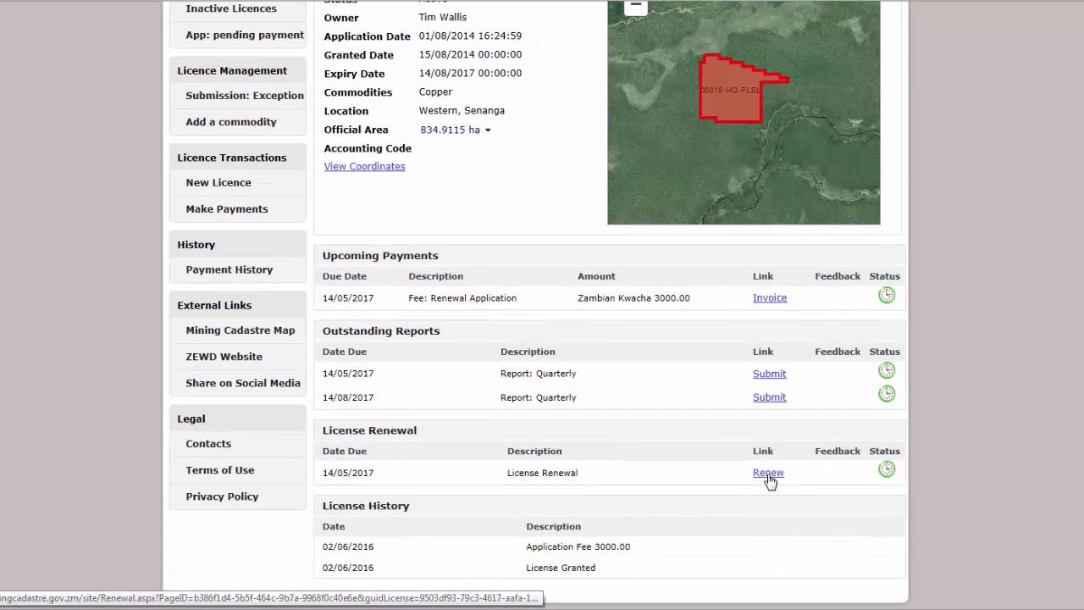
pyautogui.click(768, 474)
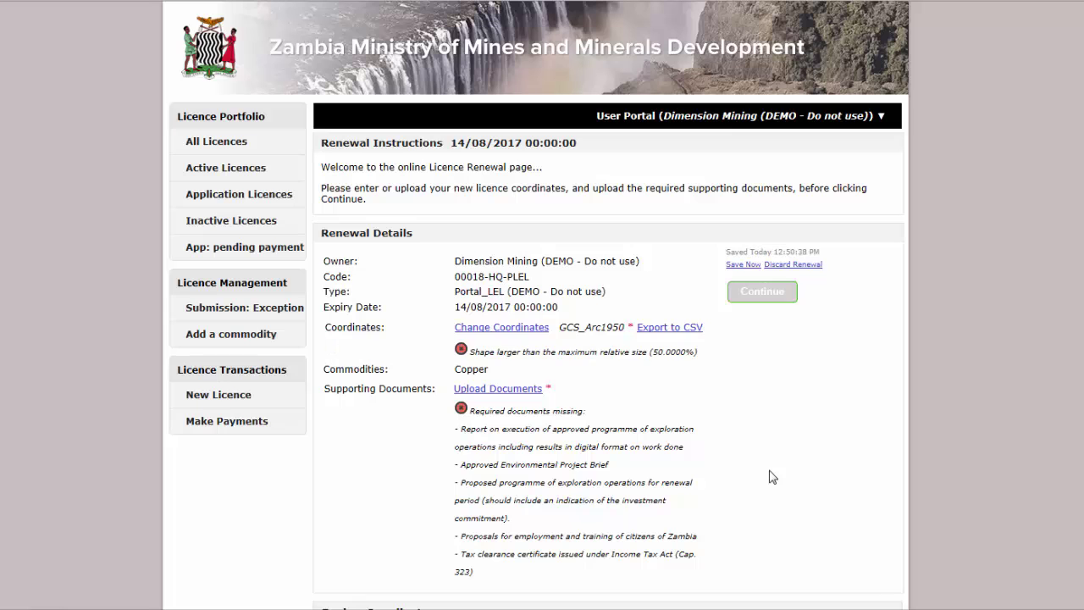
# Replace the renewal coordinates by uploading them from Renew coords.csv.
pyautogui.click(511, 330)
pyautogui.click(478, 319)
pyautogui.click(505, 359)
pyautogui.click(741, 500)
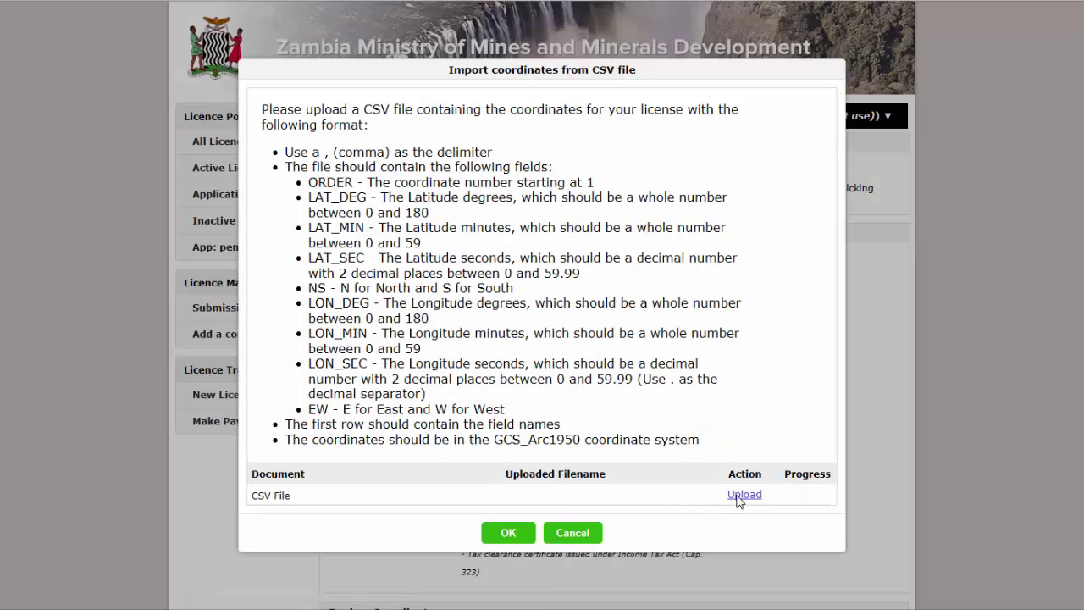
pyautogui.click(743, 494)
pyautogui.click(109, 66)
pyautogui.click(465, 468)
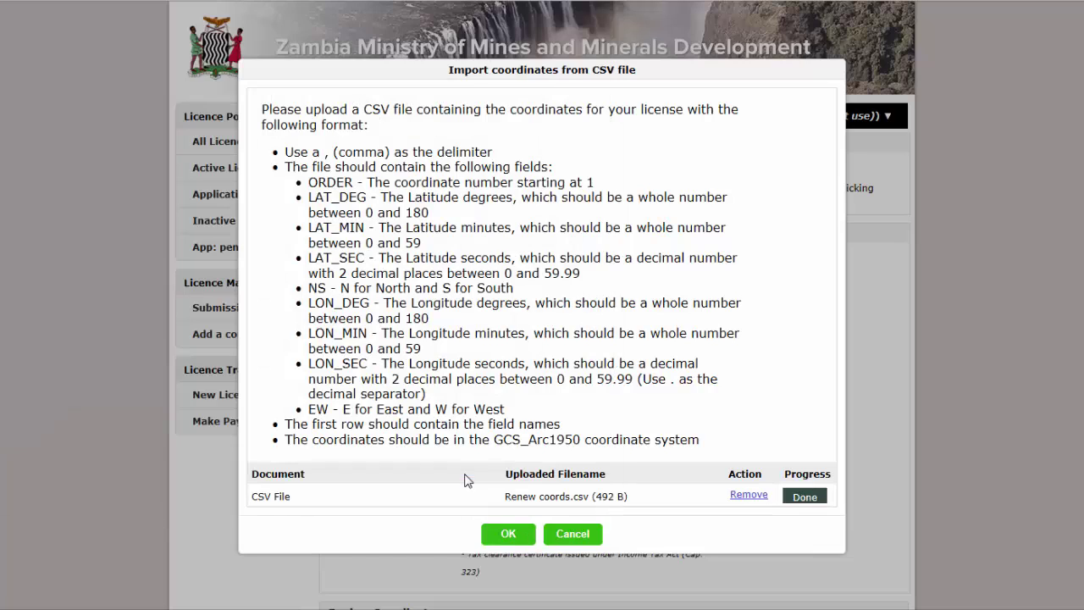
pyautogui.click(508, 535)
# Attach Renewal Document 1 as the renewal supporting document and validate the renewal details.
pyautogui.scroll(-4, 929, 415)
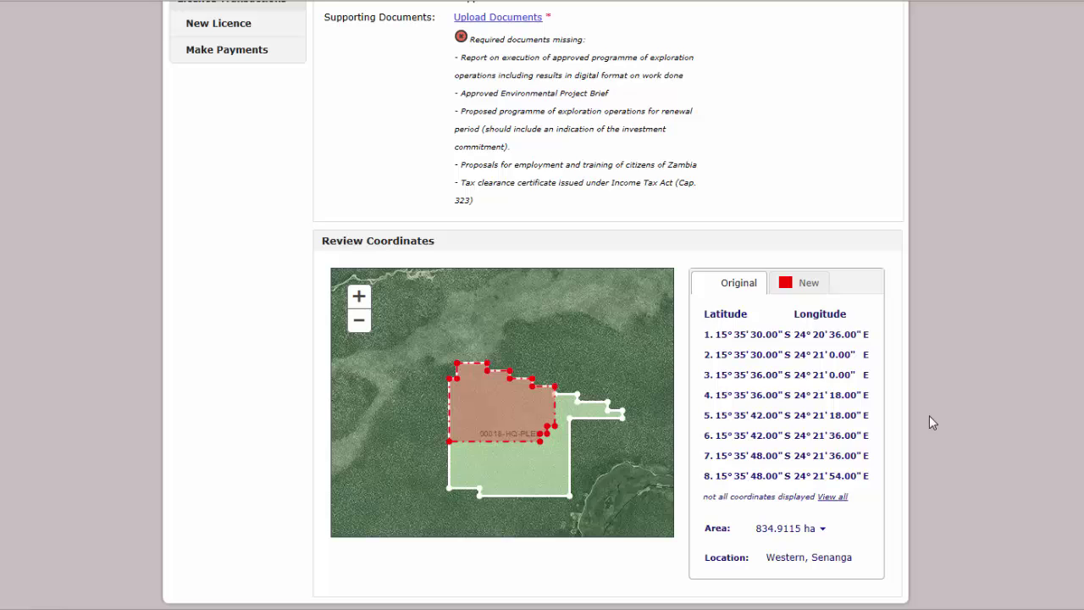
pyautogui.scroll(6, 890, 416)
pyautogui.click(511, 388)
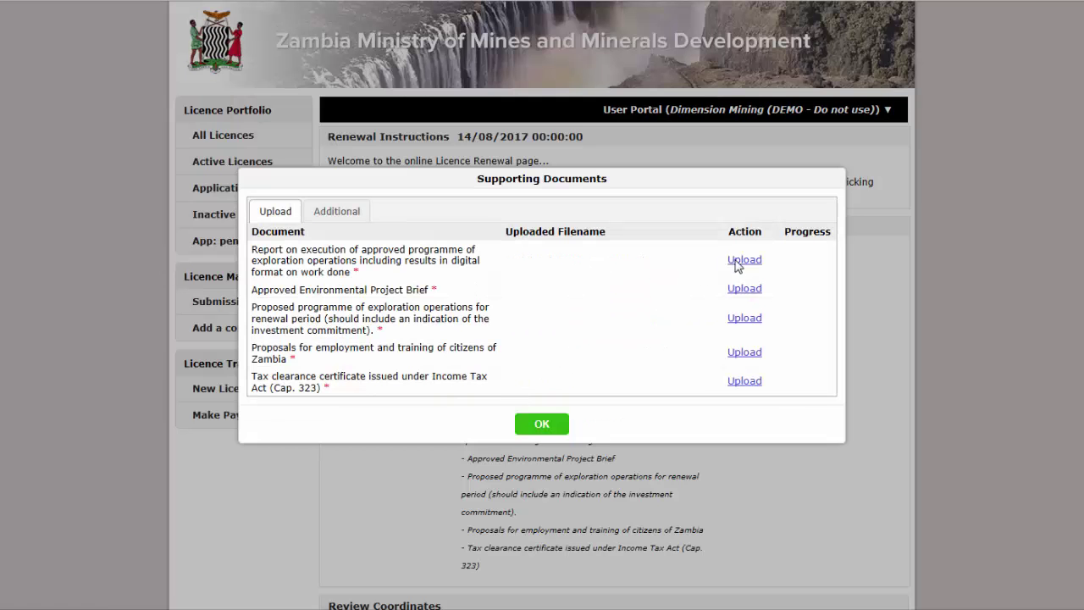
pyautogui.click(739, 264)
pyautogui.click(136, 82)
pyautogui.click(455, 468)
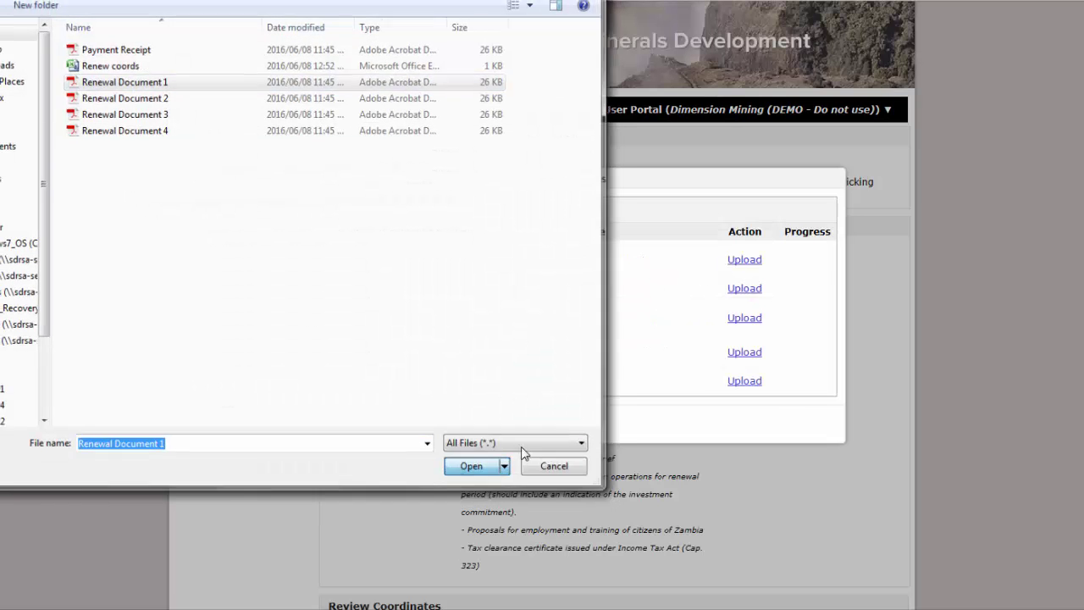
pyautogui.click(543, 428)
pyautogui.scroll(-2, 983, 347)
pyautogui.click(767, 199)
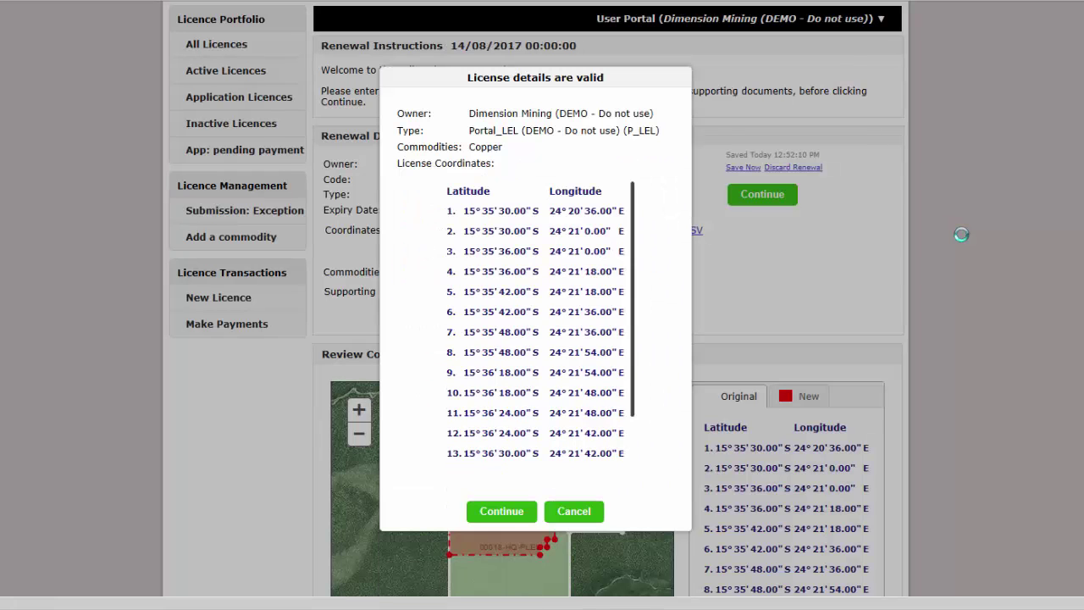